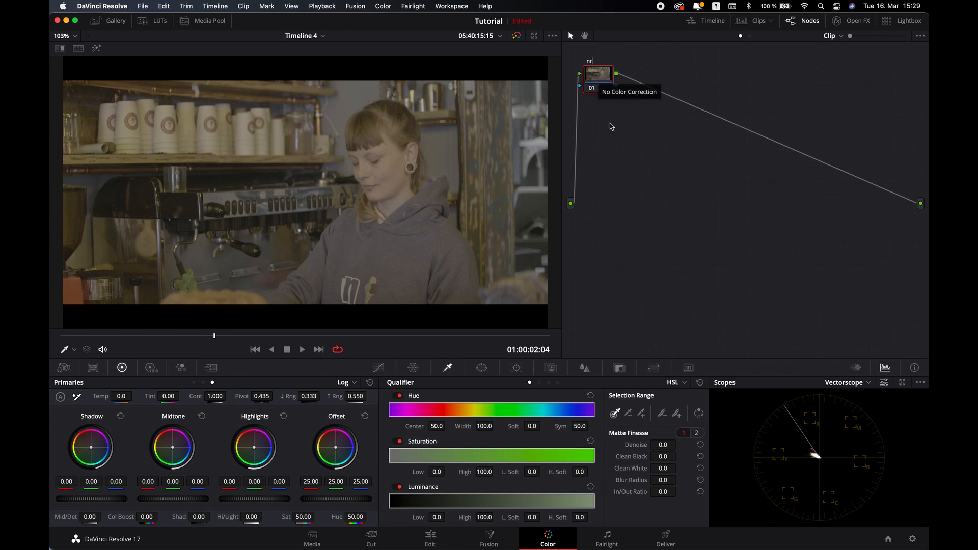
Finish labelling the first node "nr" and keep it selected.
key(Return)
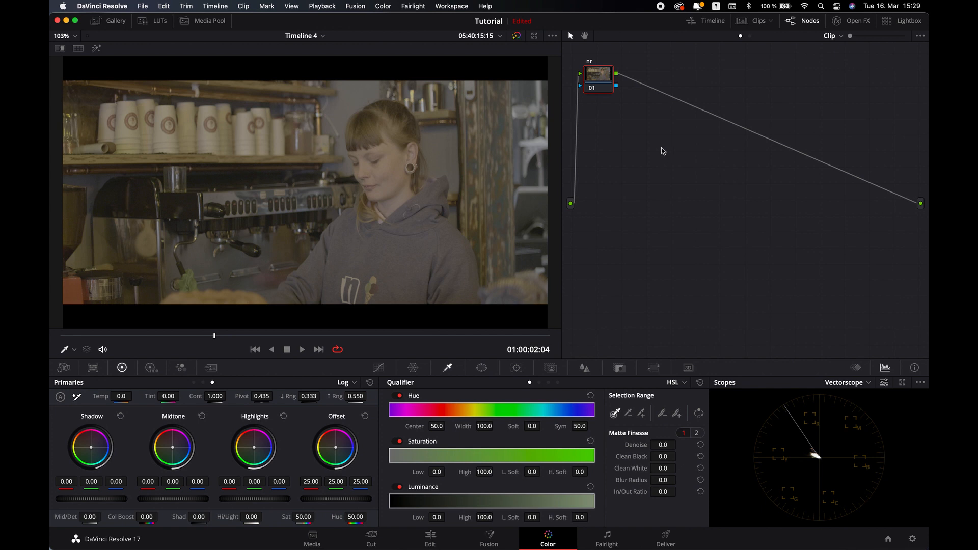
click(602, 81)
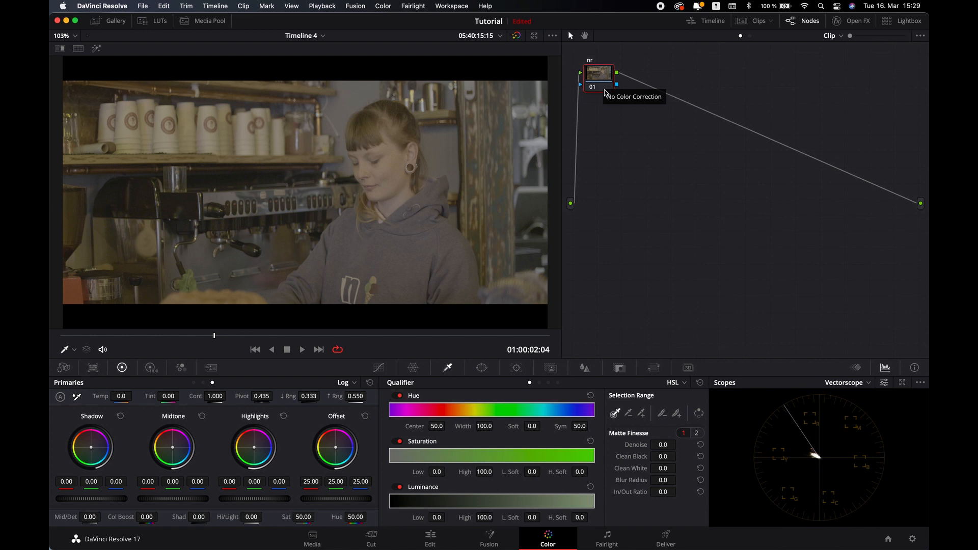
Look up the shortcuts for adding and labelling nodes by searching the keyboard customization for "node".
click(104, 6)
click(117, 31)
click(734, 237)
text(nod)
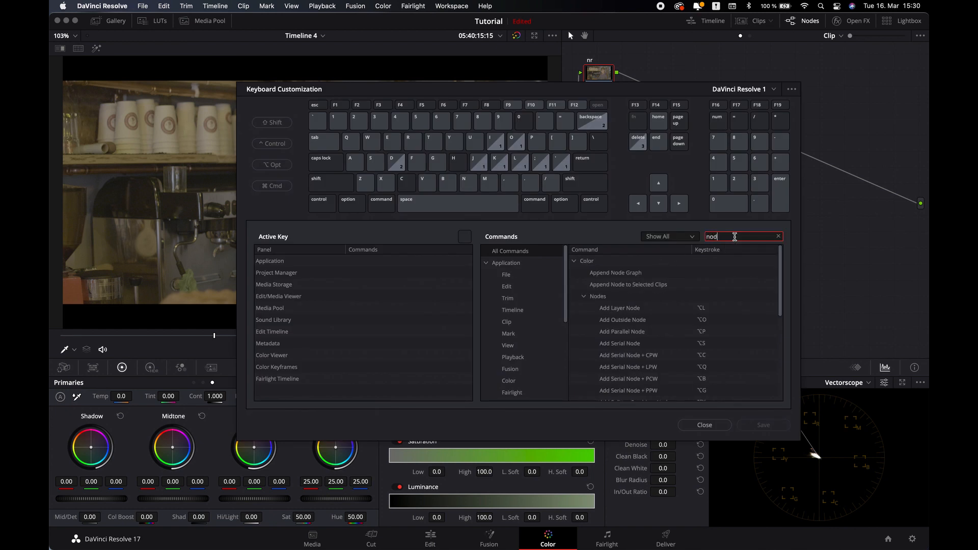
scroll(595, 340, down, 10)
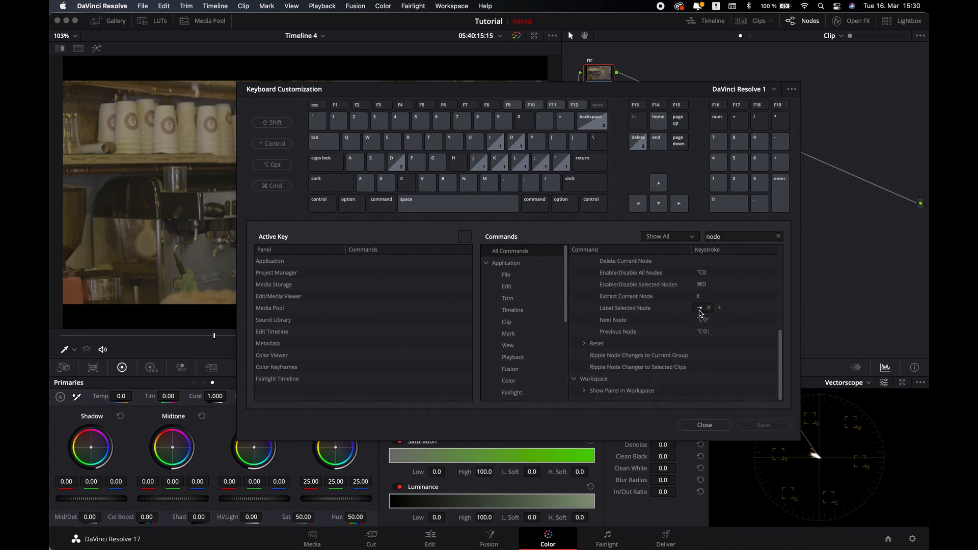
click(704, 425)
Add a serial node labelled "exp" and place it just below the nr node.
key(alt+s)
drag(651, 79, 614, 125)
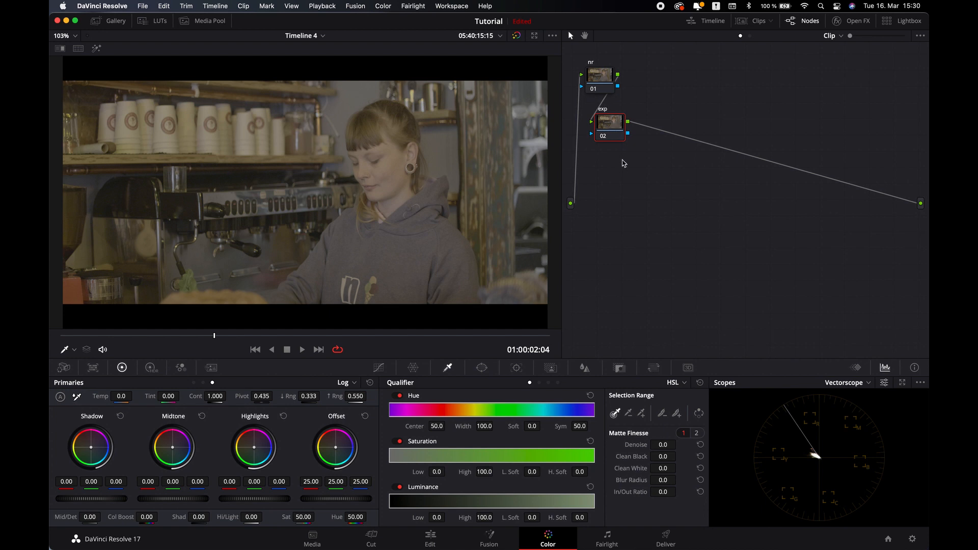
Correct the exp node's exposure against the Parade scope with offset 29.40, lift 0.01, contrast 1.418 and pivot 0.465.
click(868, 383)
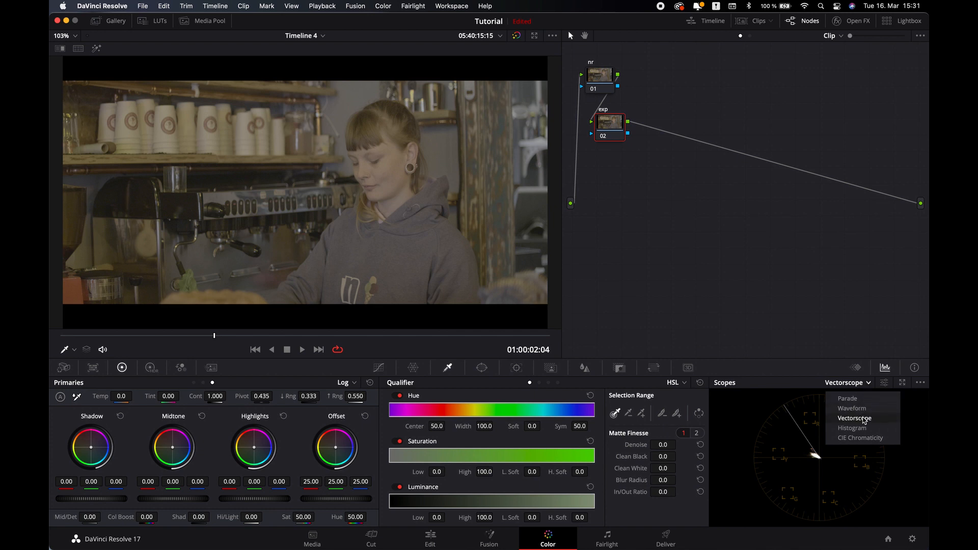
click(856, 402)
drag(327, 500, 428, 502)
mouse_move(204, 392)
mouse_down()
mouse_move(316, 402)
mouse_move(208, 396)
mouse_up()
click(194, 382)
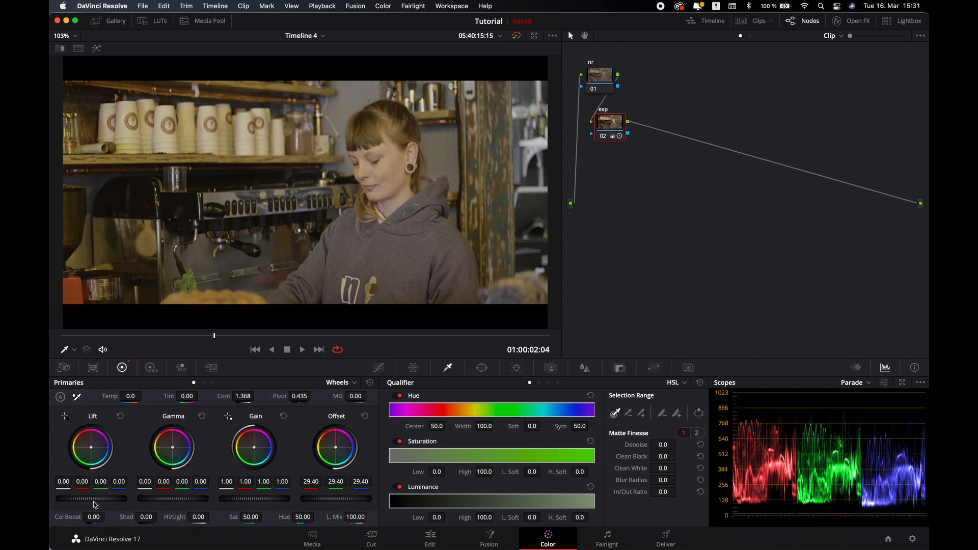
mouse_move(96, 499)
mouse_down()
mouse_move(110, 501)
mouse_move(101, 502)
mouse_up()
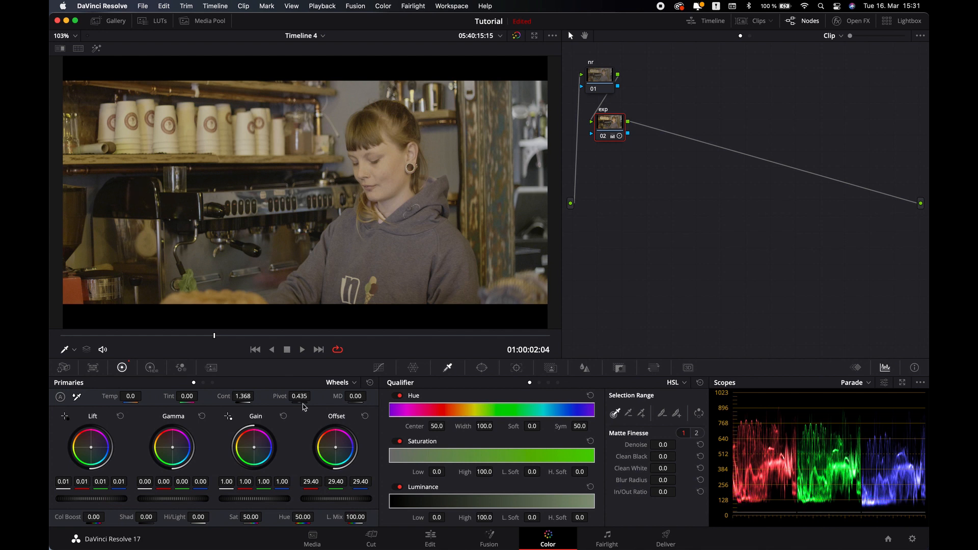
drag(244, 396, 307, 396)
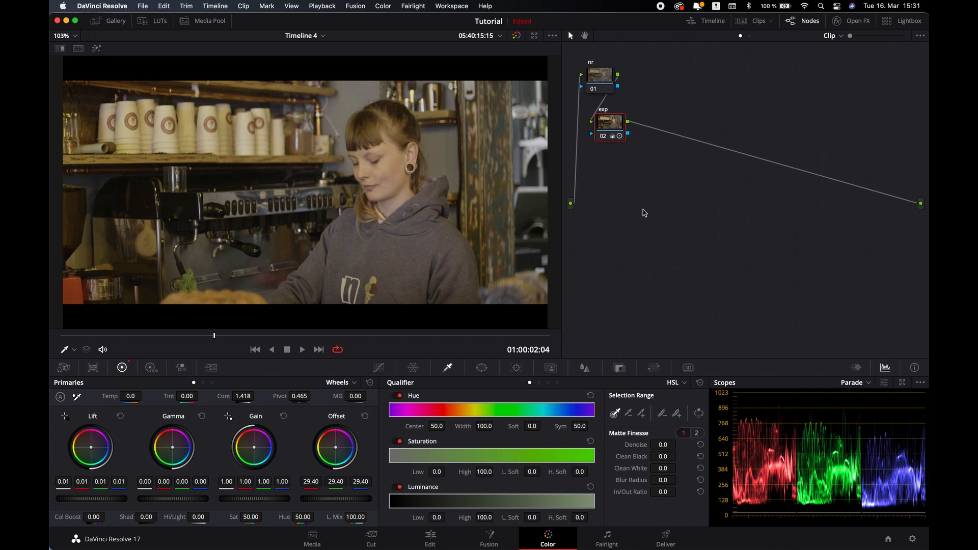
Add a serial node labelled "bal+sat" and shift its gain toward blue, with red at 0.96 and blue at 1.14.
key(alt+s)
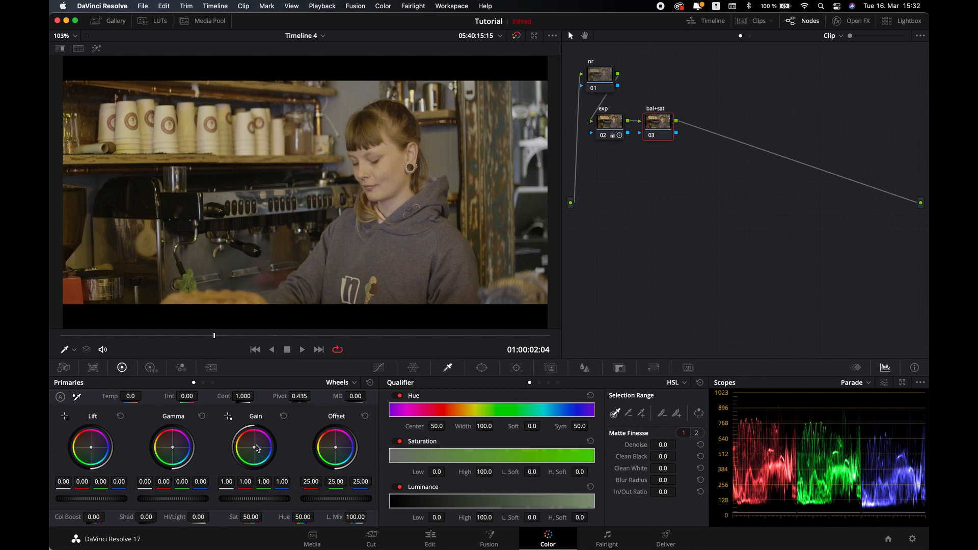
drag(256, 452, 262, 453)
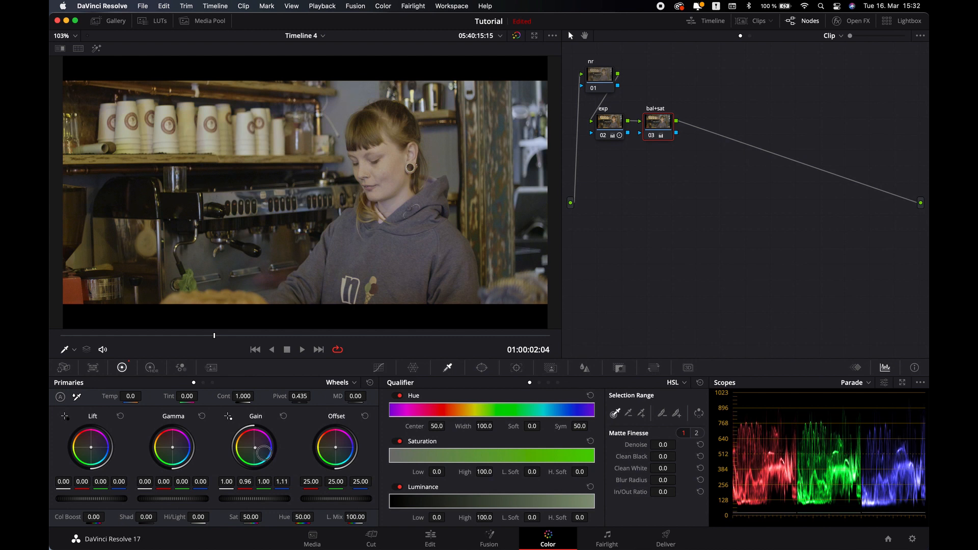
drag(264, 452, 266, 452)
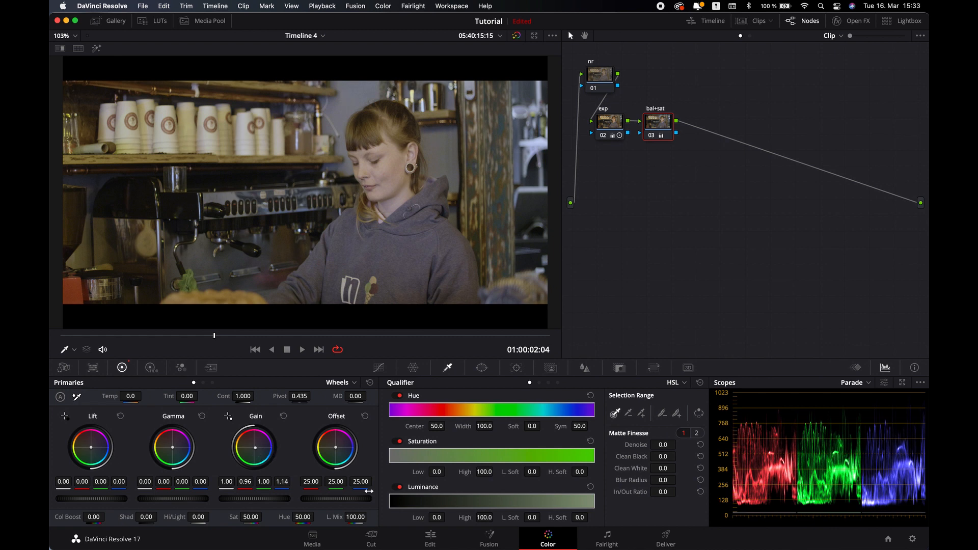
Switch the scope to Vectorscope and set the bal+sat node's saturation to 65.00.
click(861, 383)
click(873, 418)
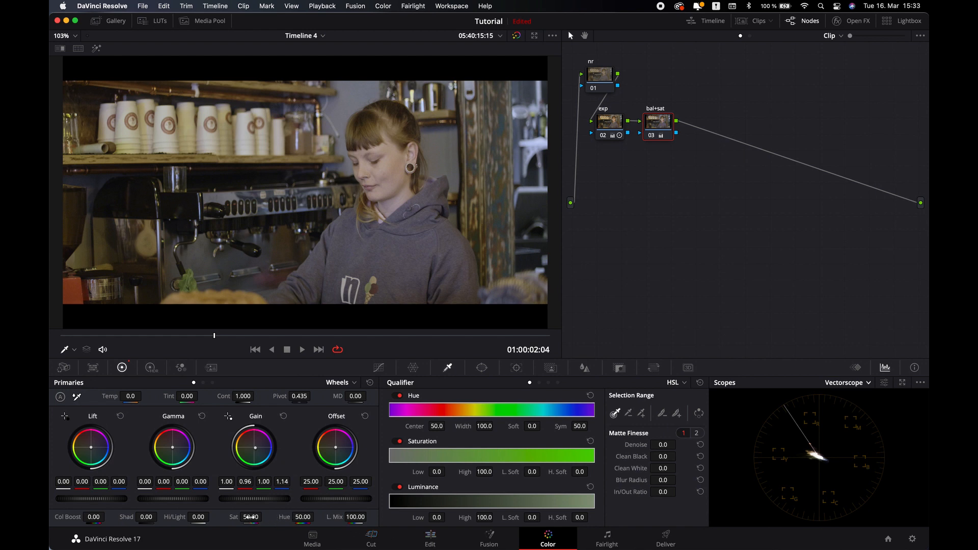
drag(251, 518, 284, 521)
drag(283, 521, 285, 519)
drag(284, 520, 286, 520)
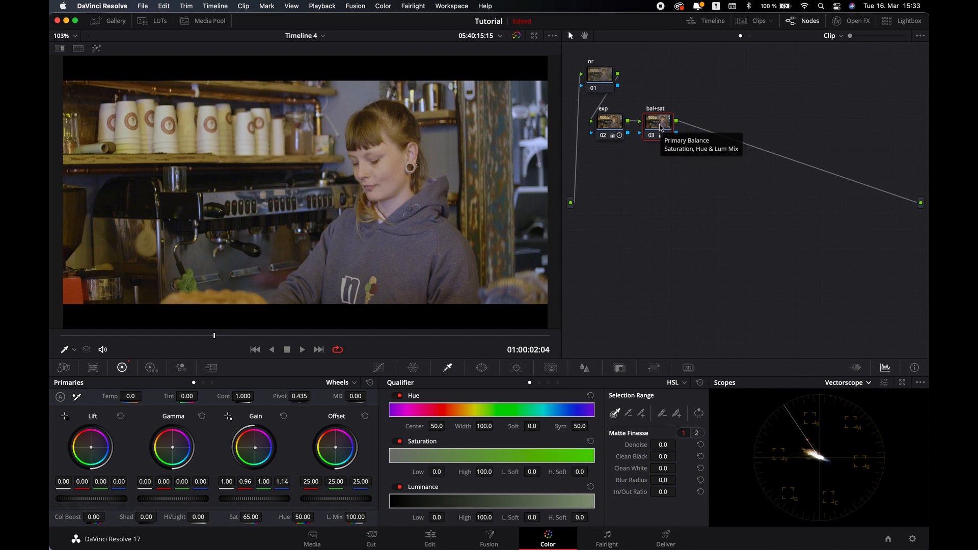
Add a serial node labelled "look" and place it below the exp node.
key(alt+s)
drag(703, 132, 619, 182)
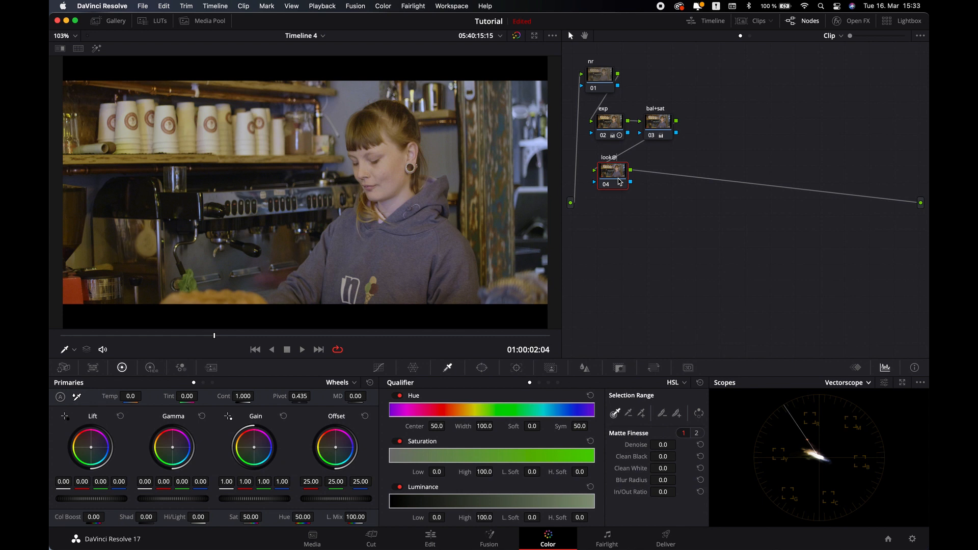
key(BackSpace)
key(Return)
Add a layer node labelled "skin" beneath the look node and apply the Six Vector - Red preset to it.
key(alt+l)
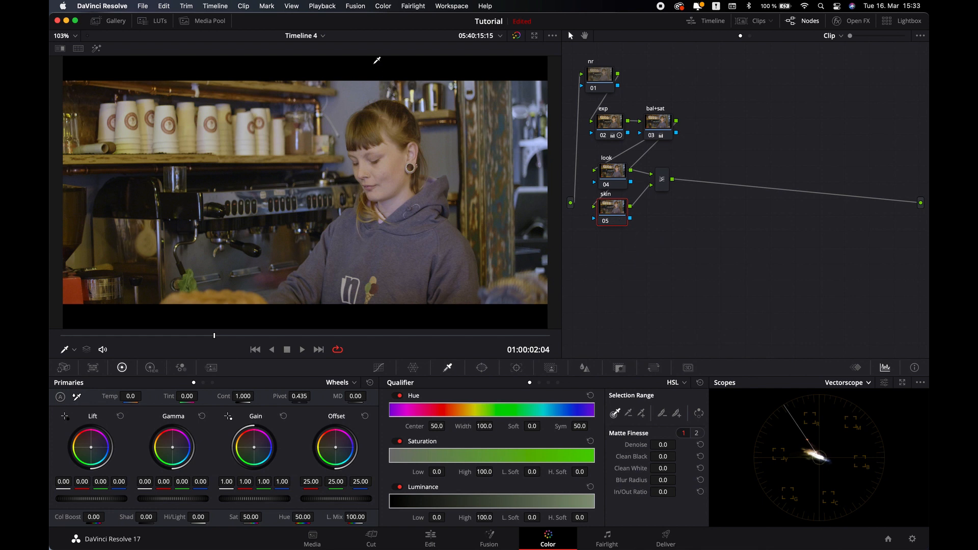
click(382, 6)
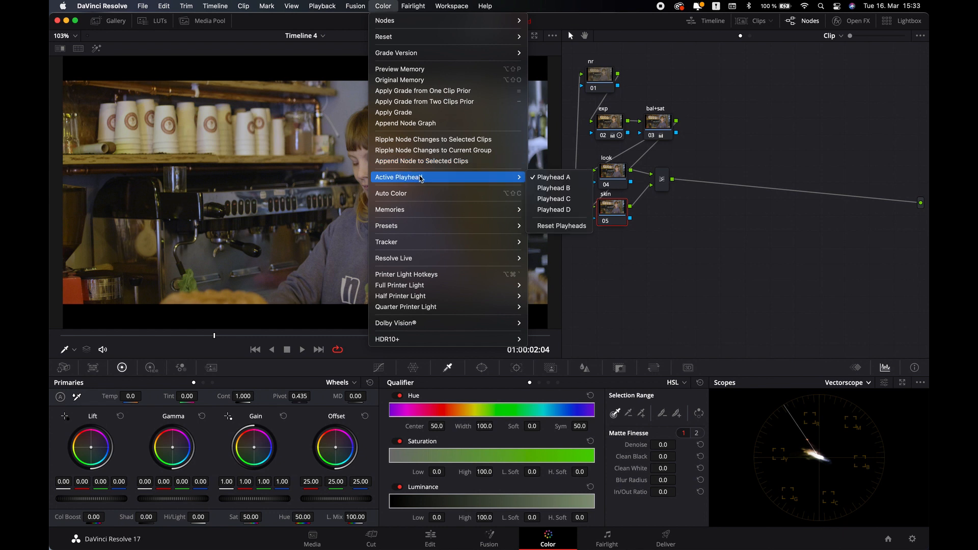
mouse_move(418, 230)
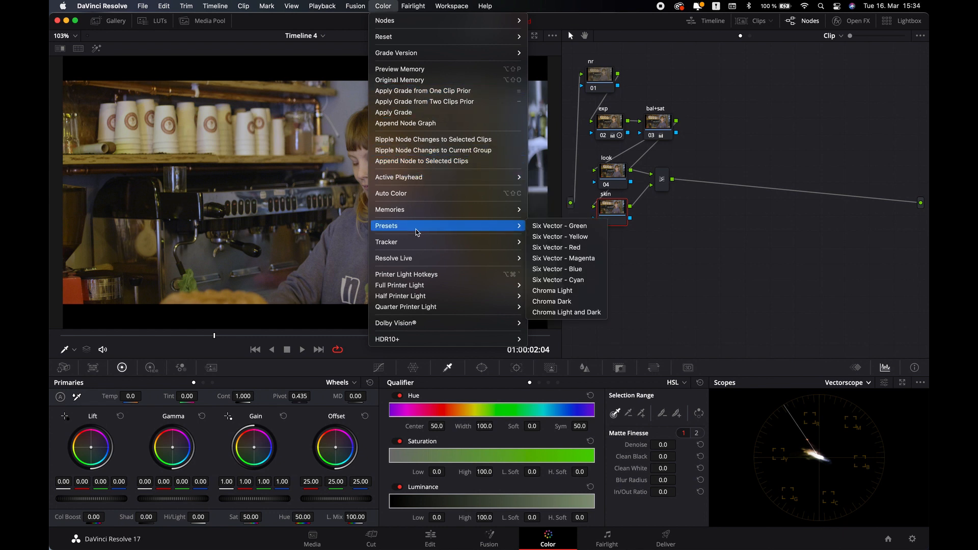
click(570, 250)
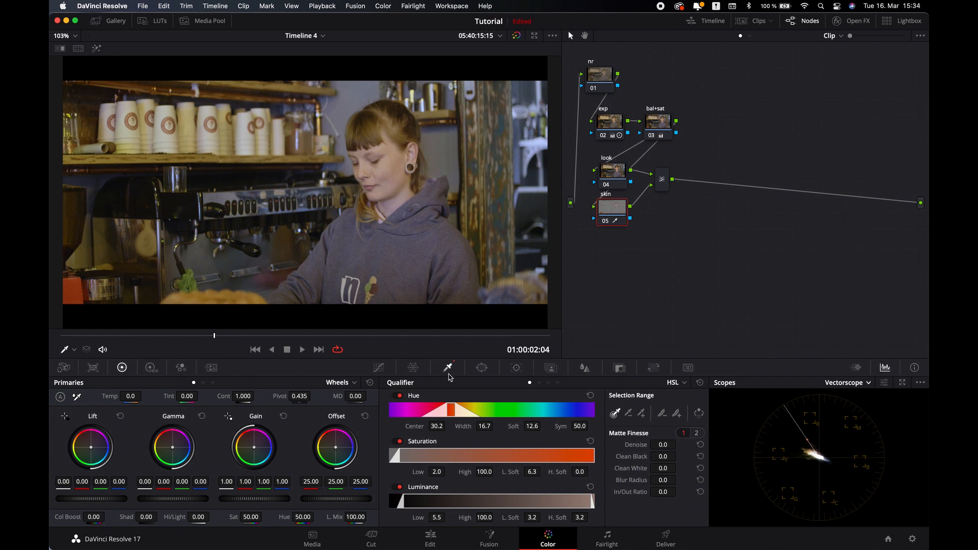
Highlight the skin node's selection and set saturation low to 0.0, hue center to 27.5, width to 21.2 and soft to 6.4.
click(97, 49)
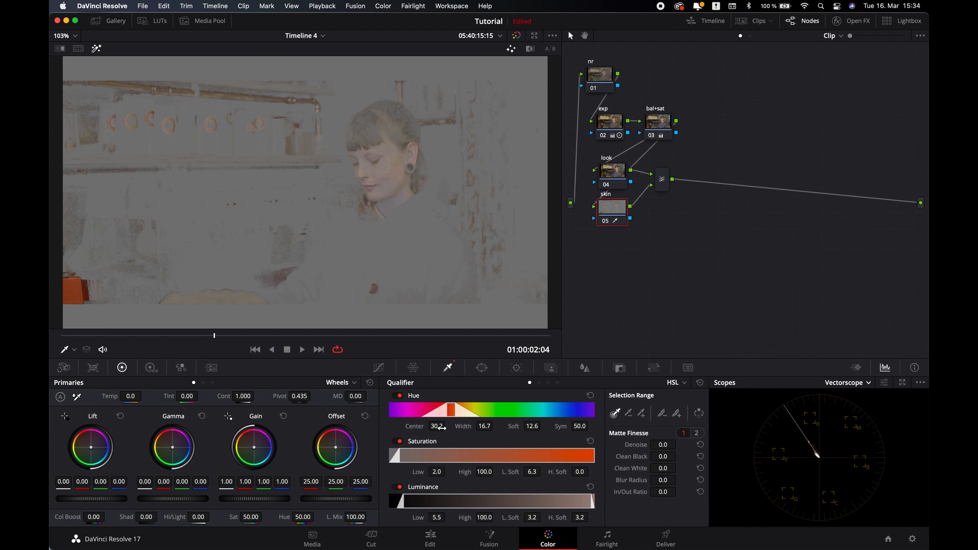
drag(437, 471, 425, 472)
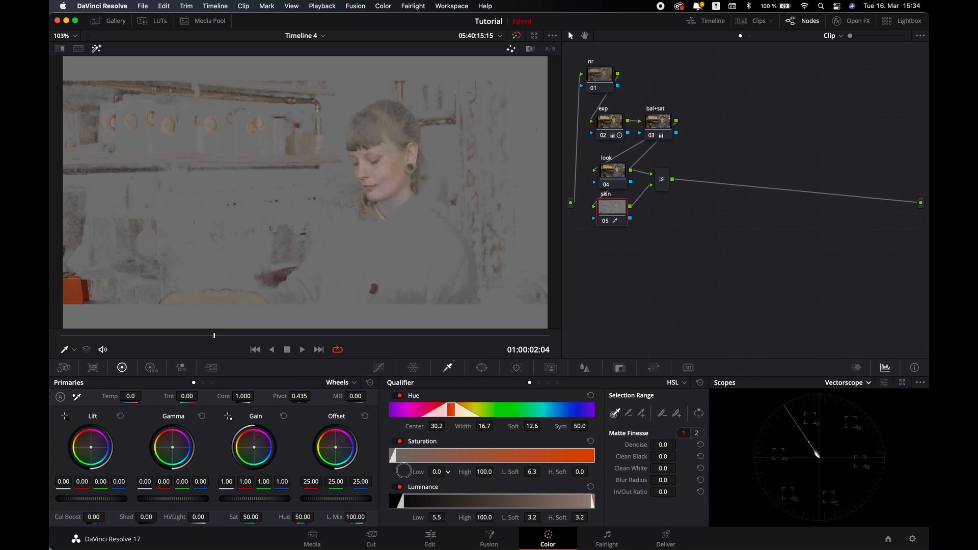
drag(485, 426, 511, 428)
drag(441, 426, 436, 426)
drag(530, 427, 419, 426)
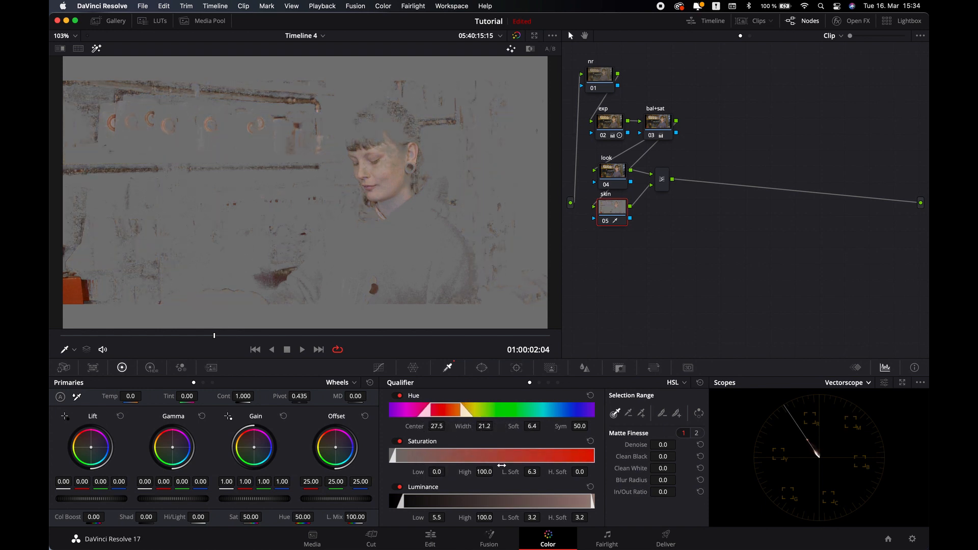
Tighten the skin qualifier with saturation low softness 4.6, luminance low 60.8 and luminance high 71.0.
drag(532, 472, 525, 473)
drag(437, 517, 719, 517)
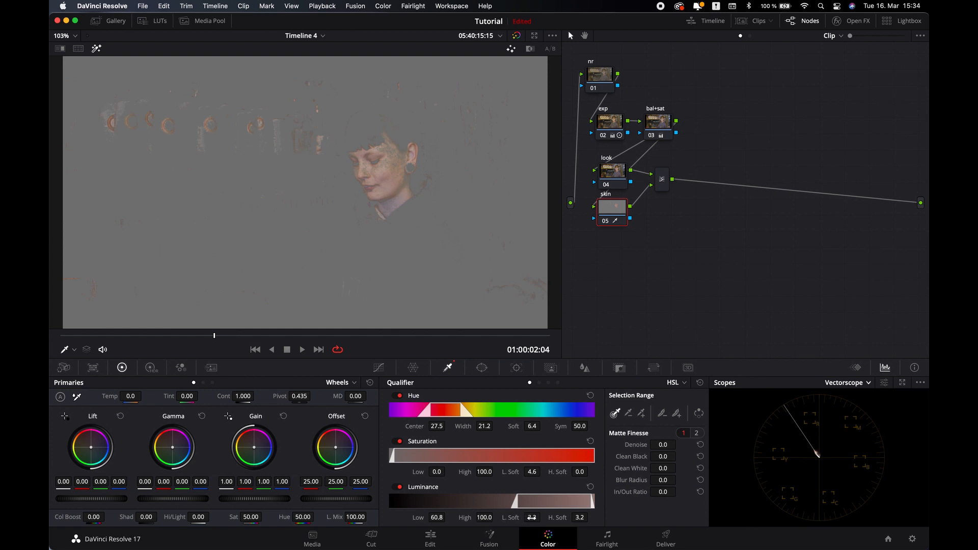
mouse_move(480, 518)
mouse_down()
mouse_move(318, 516)
mouse_move(351, 516)
mouse_up()
Clean the skin matte with denoise 10.0 and clean white 6.1, check it at 01:00:00:19, and turn off the highlight.
drag(668, 446, 715, 447)
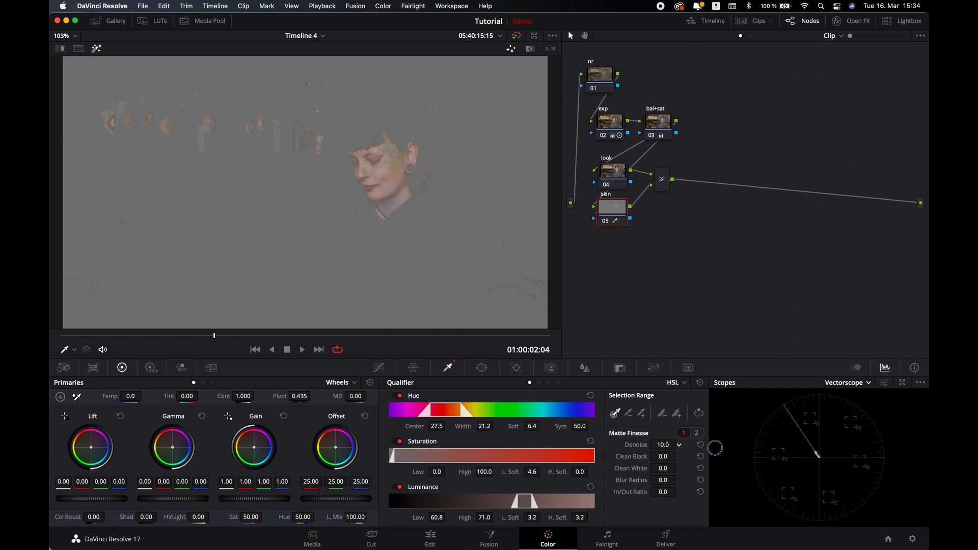
drag(664, 468, 694, 474)
drag(214, 335, 118, 335)
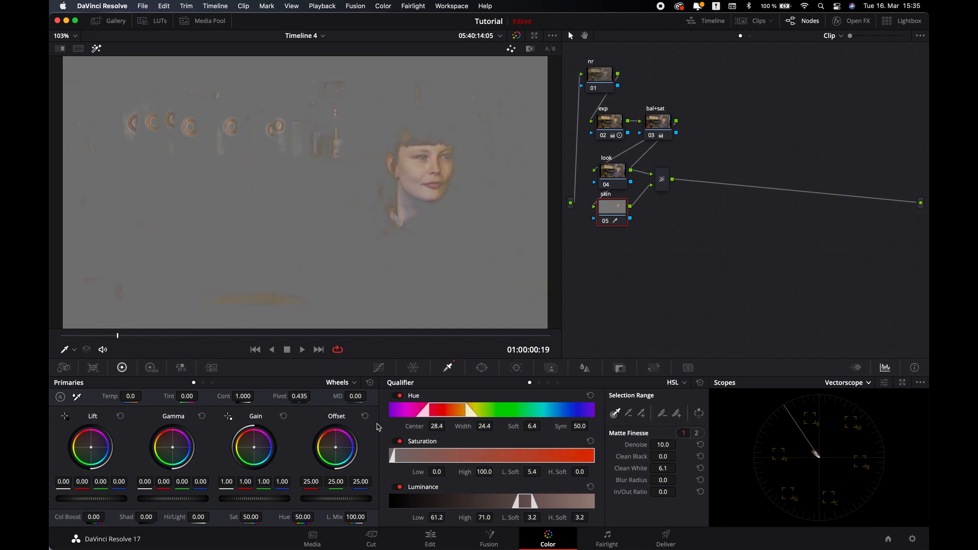
key(shift+h)
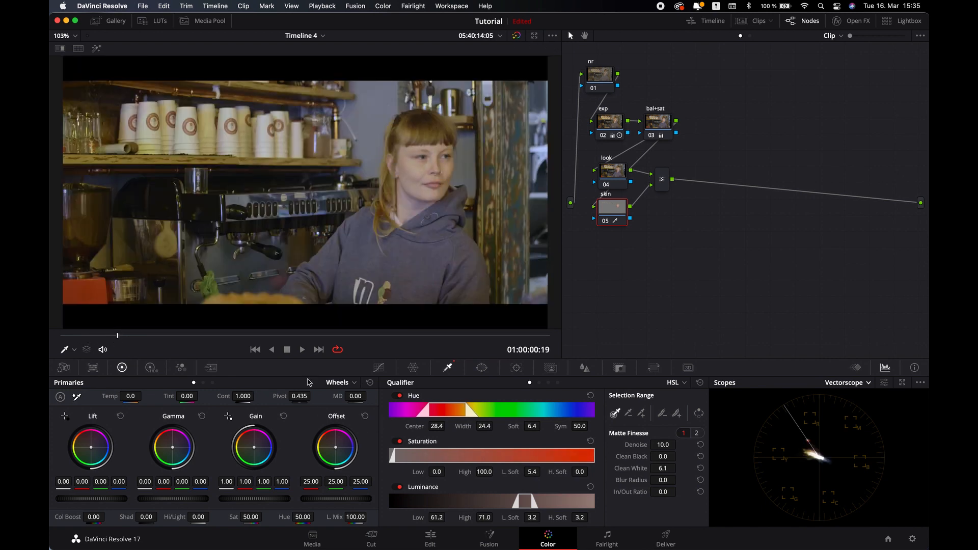
Cool the look node by setting its temperature to -510.0 and tint to -10.00.
click(620, 176)
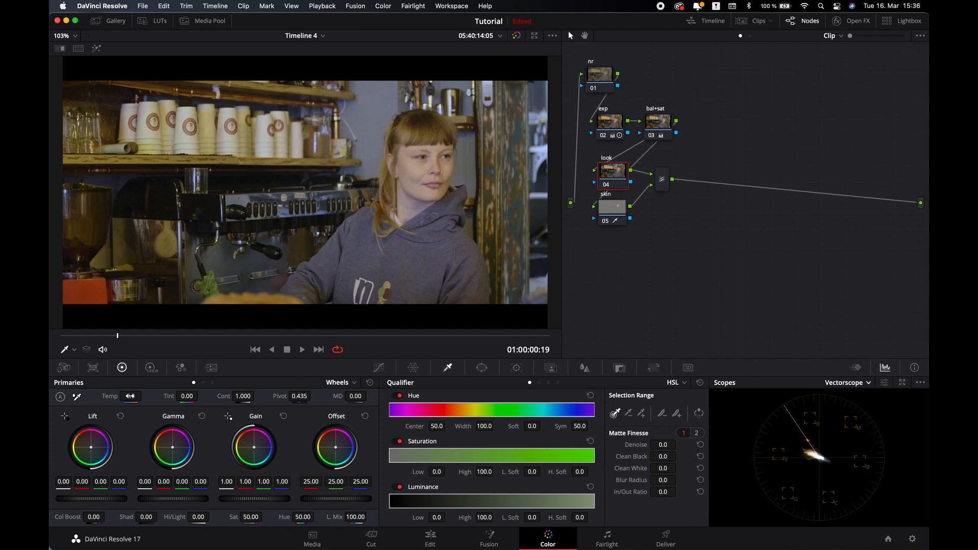
drag(130, 396, 67, 404)
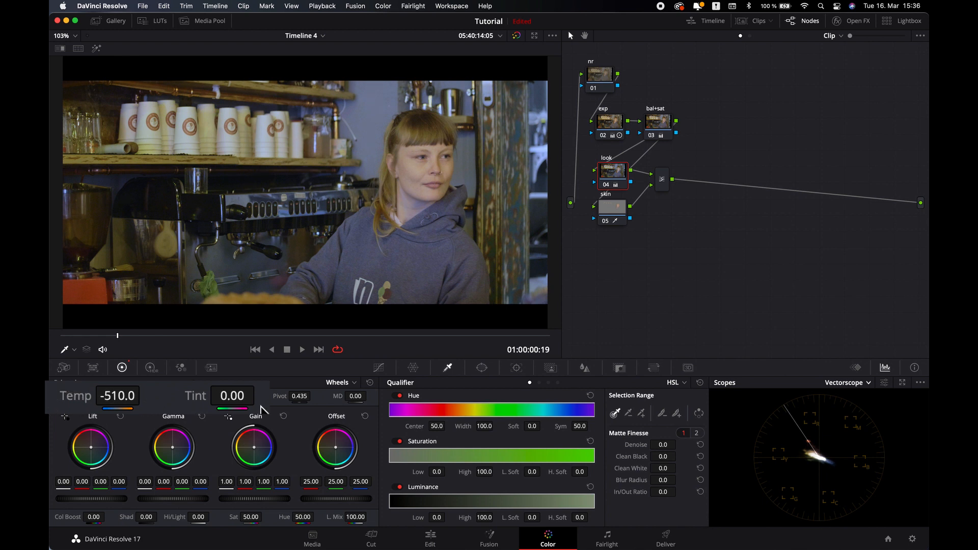
mouse_move(235, 397)
mouse_down()
mouse_move(258, 396)
mouse_move(203, 407)
mouse_move(225, 406)
mouse_up()
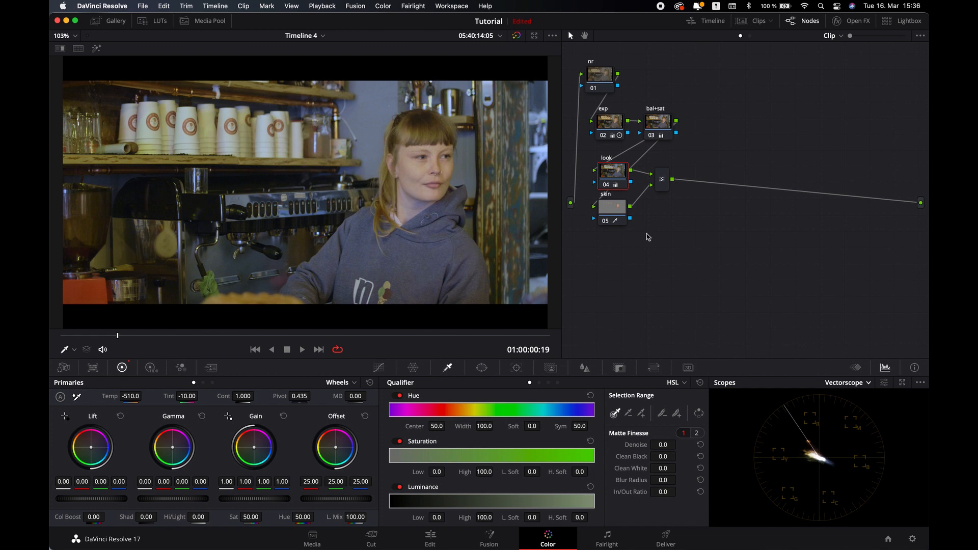
Play the clip to 01:00:01:00, add another node to the mixer below the skin node, and sample the woman's neck for its qualifier.
click(614, 212)
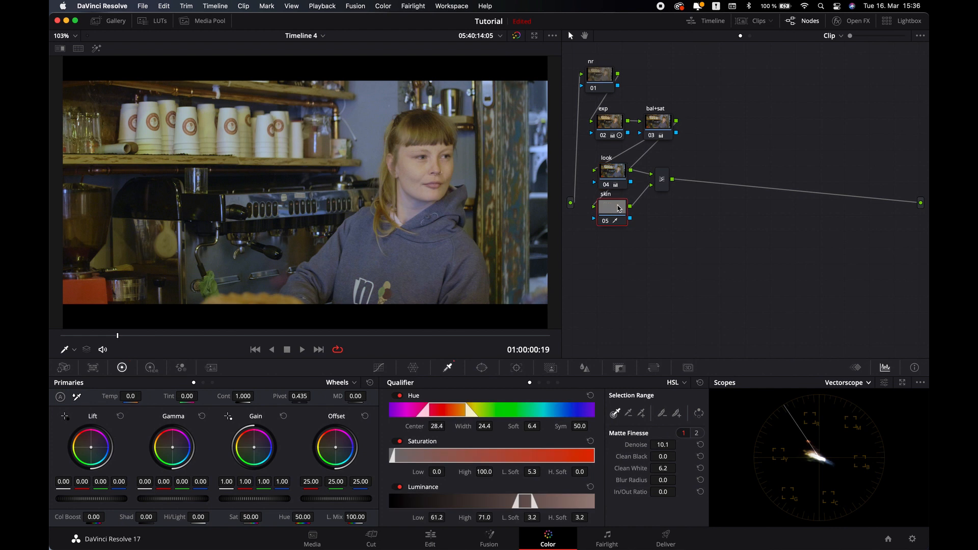
key(space)
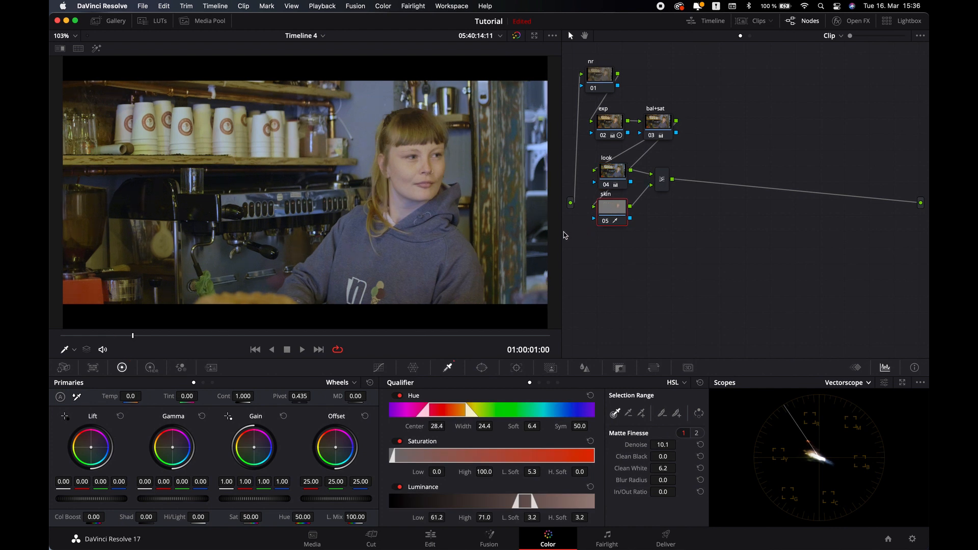
key(alt+p)
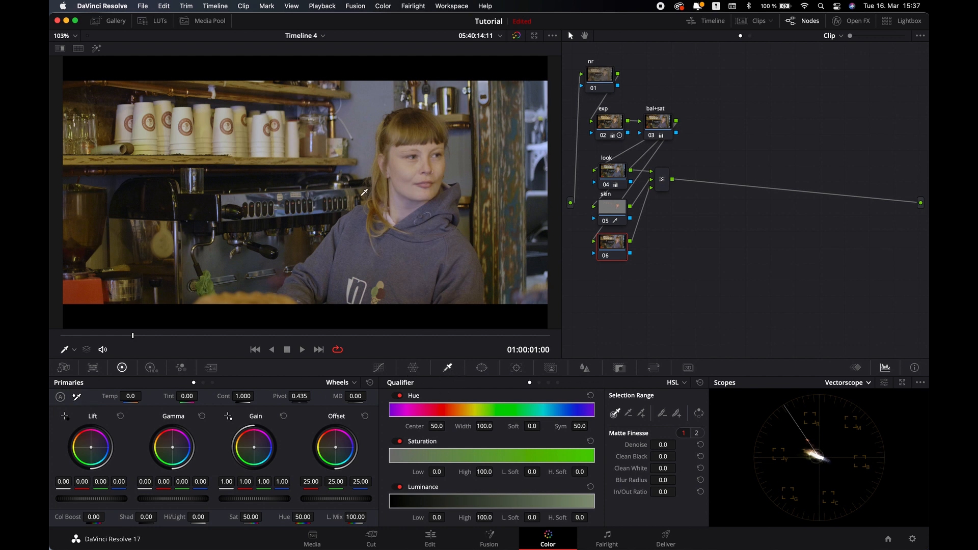
click(408, 198)
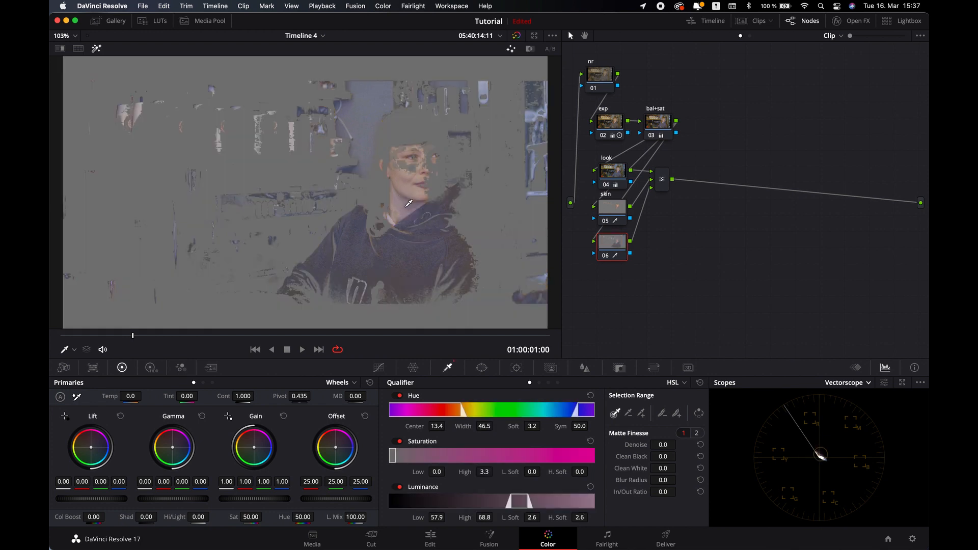
drag(408, 208, 416, 239)
Refine the neck qualifier with hue center 12.7, width 25.4, saturation low 1.1, luminance low 61.7, denoise 7.1 and clean white 10.8.
drag(484, 427, 372, 421)
mouse_move(434, 427)
mouse_down()
mouse_move(414, 427)
mouse_move(437, 426)
mouse_up()
drag(438, 472, 445, 473)
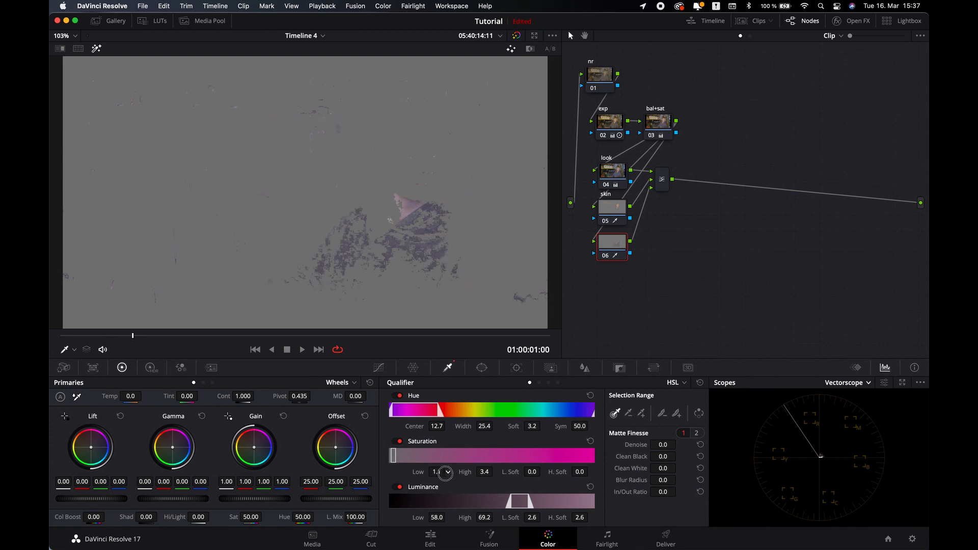
drag(434, 518, 451, 520)
drag(675, 447, 716, 470)
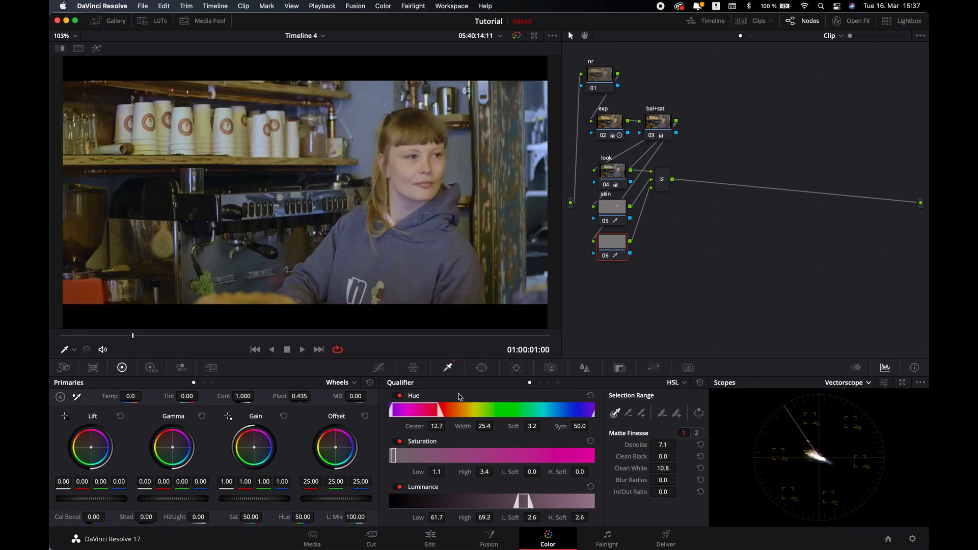
Warm the neck node with temperature 410.0 and tint 1.50, and play the clip to check the correction.
mouse_move(131, 396)
mouse_down()
mouse_move(160, 402)
mouse_move(117, 395)
mouse_up()
mouse_move(235, 401)
mouse_down()
mouse_move(245, 396)
mouse_move(223, 395)
mouse_move(234, 395)
mouse_up()
key(space)
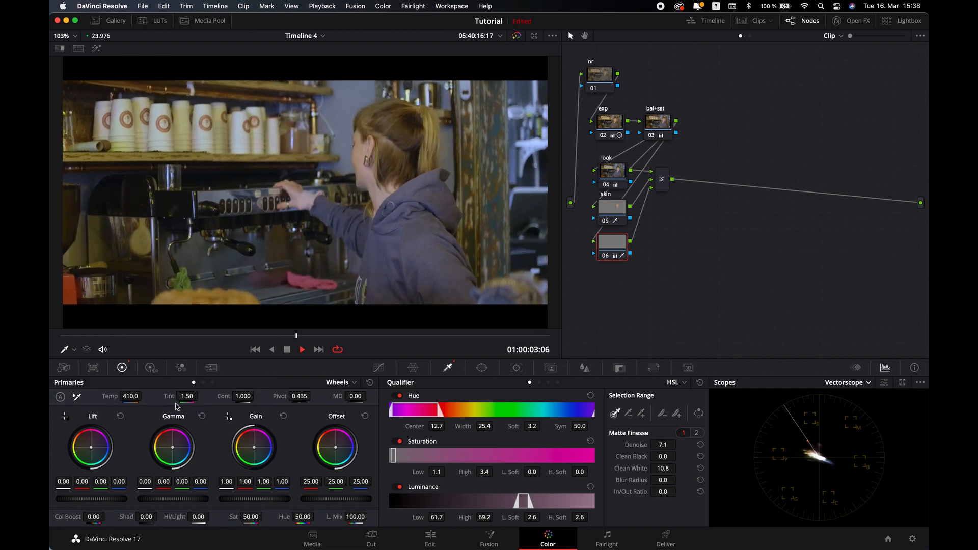
key(space)
Warm the skin node to temperature 60.0 while viewing 01:00:00:07, and adjust its tint toward magenta.
key(shift+;)
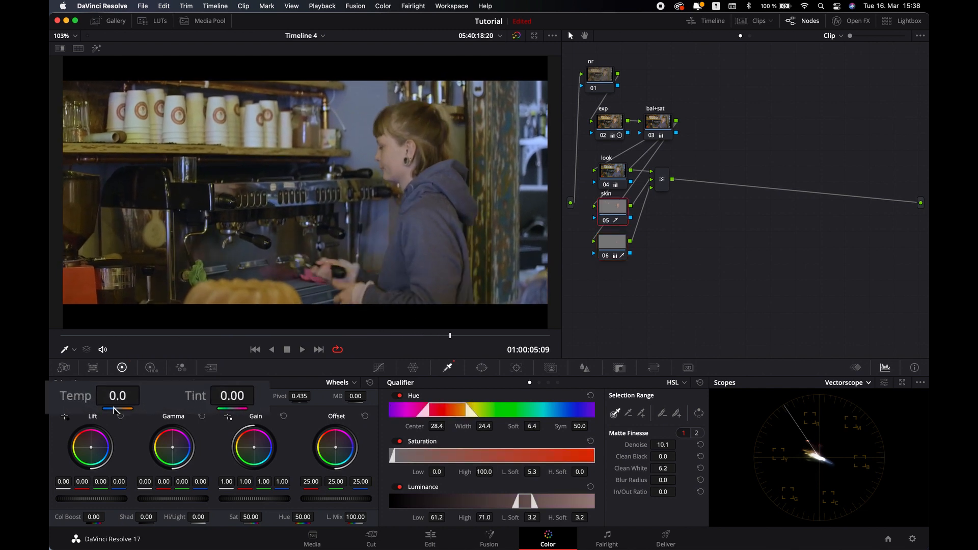
drag(114, 410, 121, 387)
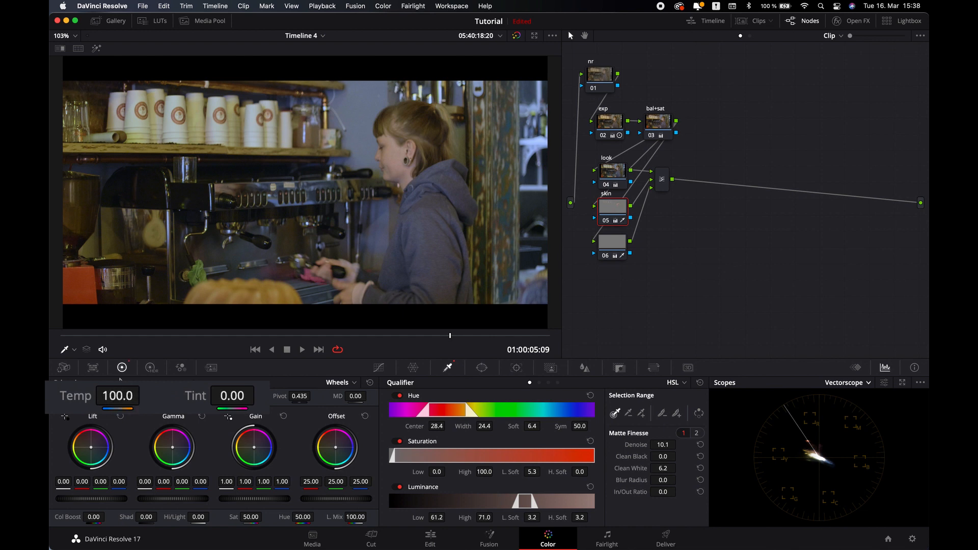
click(81, 336)
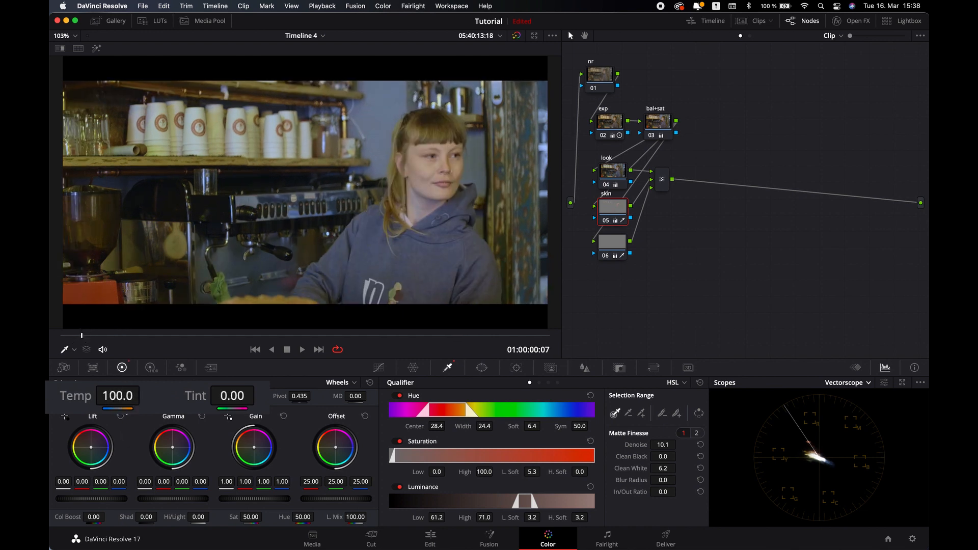
mouse_move(121, 397)
mouse_down()
mouse_move(106, 397)
mouse_move(117, 397)
mouse_up()
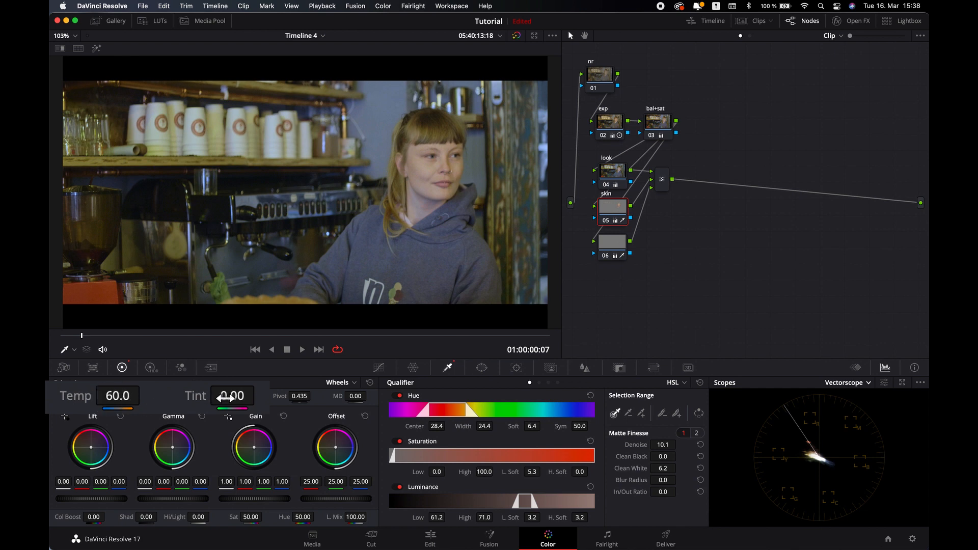
drag(226, 398, 261, 396)
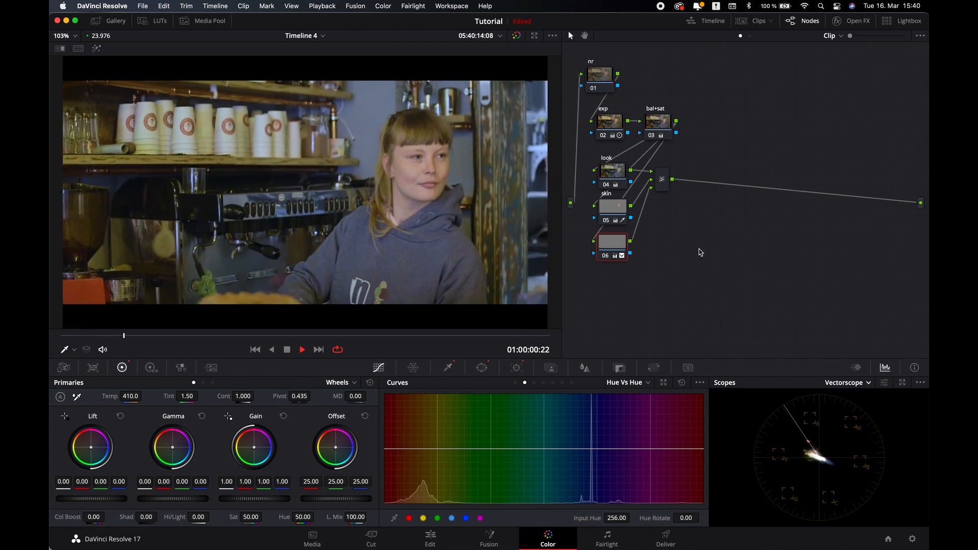
Stop playback at 01:00:01:02 and add a serial node labelled "look adj" after the mixer.
key(space)
click(662, 181)
key(alt+s)
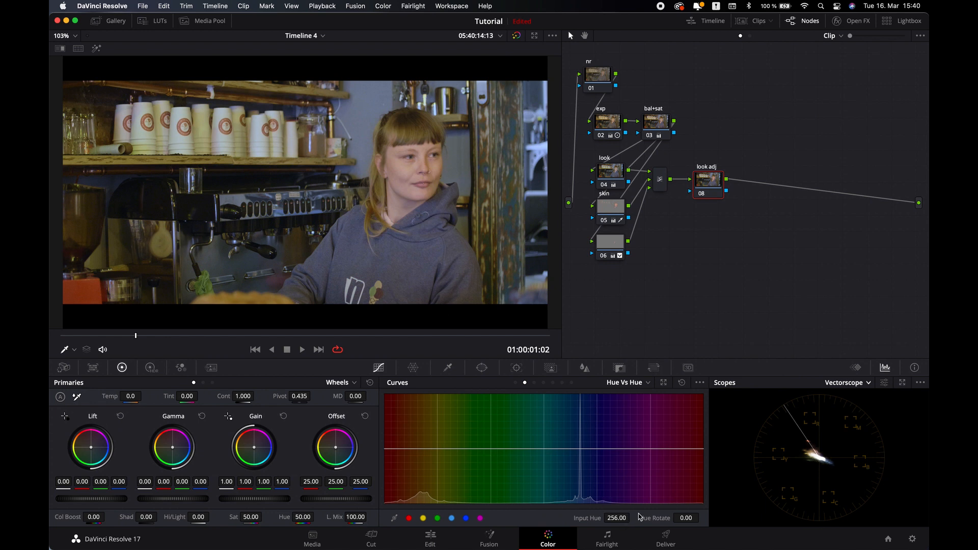
Raise the yellow point slightly and lower the green point moderately on the look adj node's Hue Vs Hue curve.
click(437, 518)
mouse_move(686, 518)
mouse_down()
mouse_move(243, 432)
mouse_move(488, 274)
mouse_move(787, 269)
mouse_move(377, 227)
mouse_move(445, 228)
mouse_up()
click(423, 518)
mouse_move(688, 518)
mouse_down()
mouse_move(624, 510)
mouse_move(799, 501)
mouse_move(785, 501)
mouse_up()
click(437, 518)
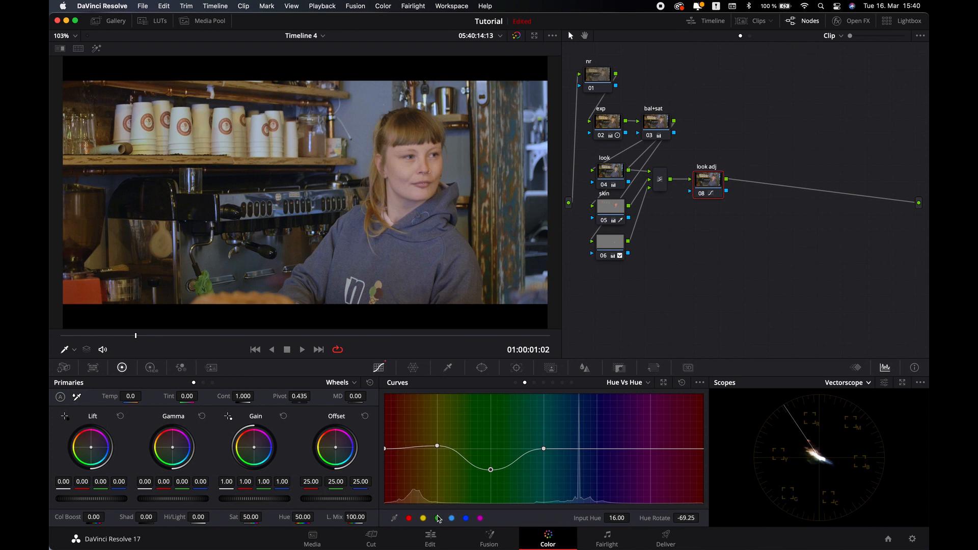
drag(490, 472, 493, 461)
Add cyan and blue points to the Hue Vs Hue curve and set the blue point's hue rotate to 23.80.
click(453, 518)
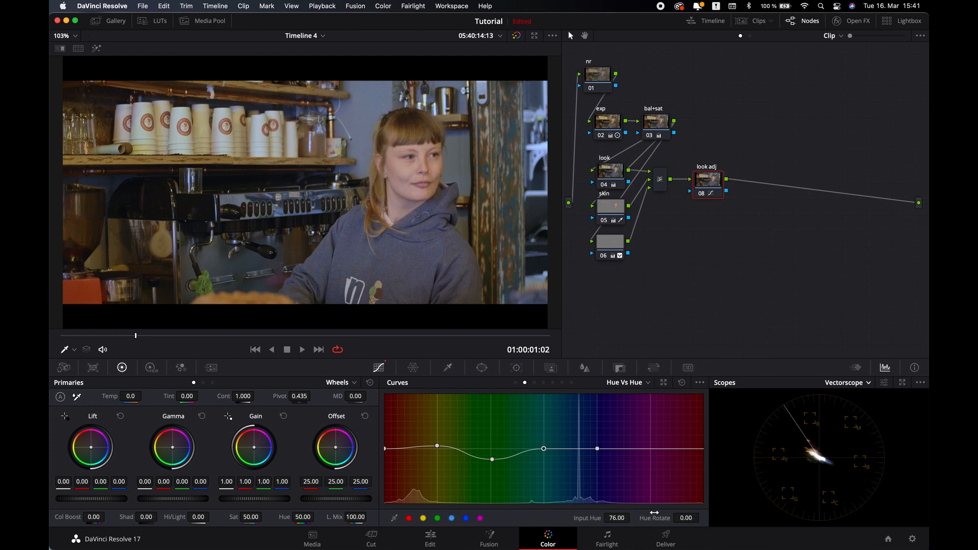
click(466, 519)
drag(697, 522, 918, 535)
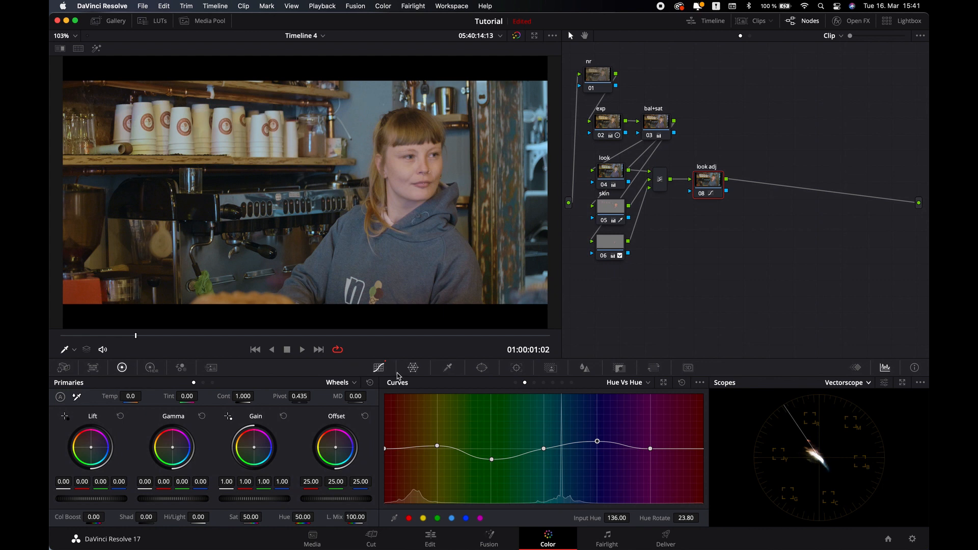
Boost the blues and greens on the Hue Vs Sat curve, setting the green saturation to 1.23.
click(534, 383)
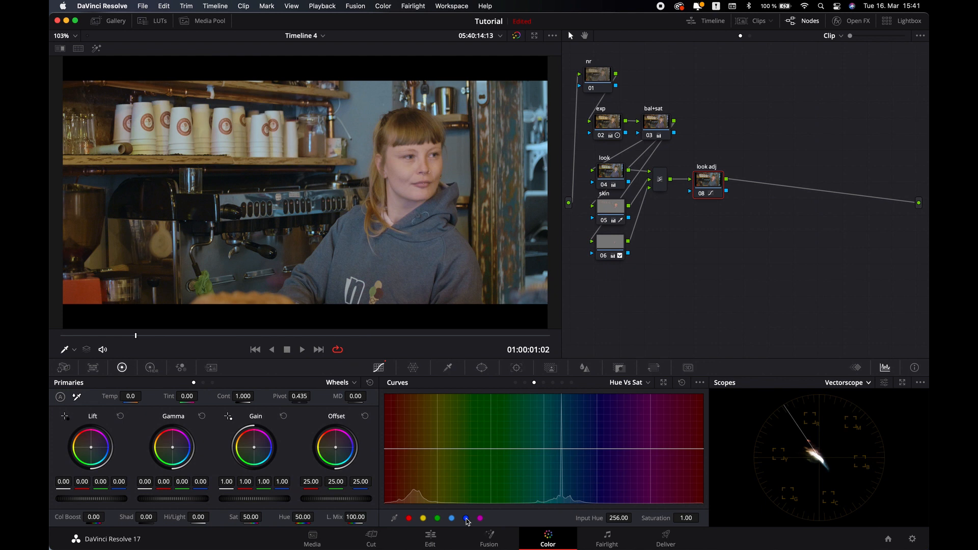
mouse_move(693, 519)
mouse_down()
mouse_move(739, 518)
mouse_move(704, 519)
mouse_up()
click(437, 519)
mouse_move(681, 518)
mouse_down()
mouse_move(708, 521)
mouse_move(692, 520)
mouse_up()
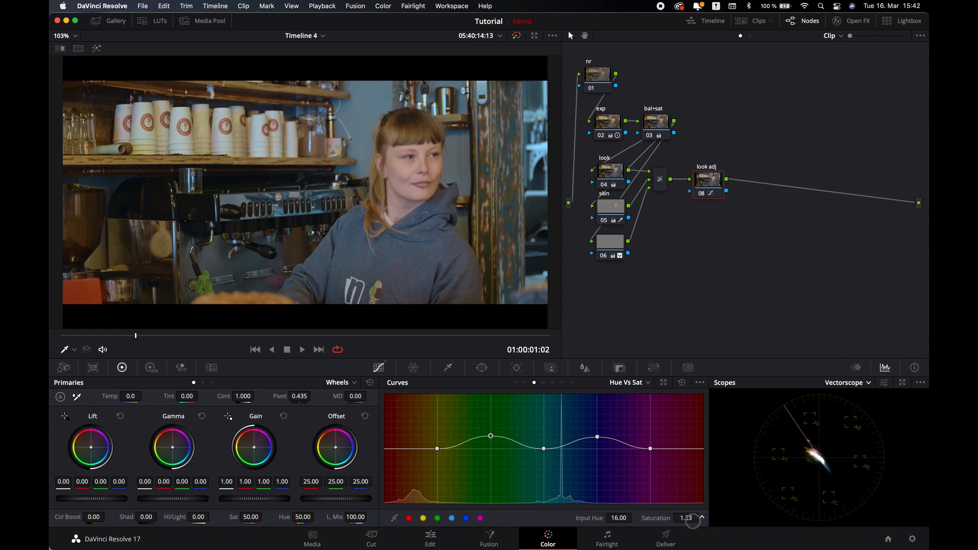
Insert a serial node between the mixer and the look adj node, and space the two nodes apart.
drag(711, 183, 770, 183)
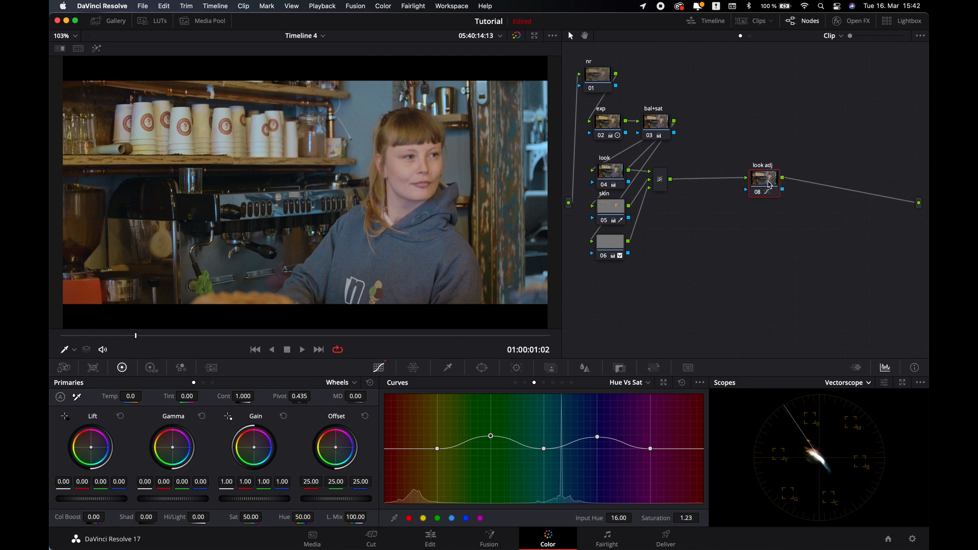
key(shift+s)
click(704, 179)
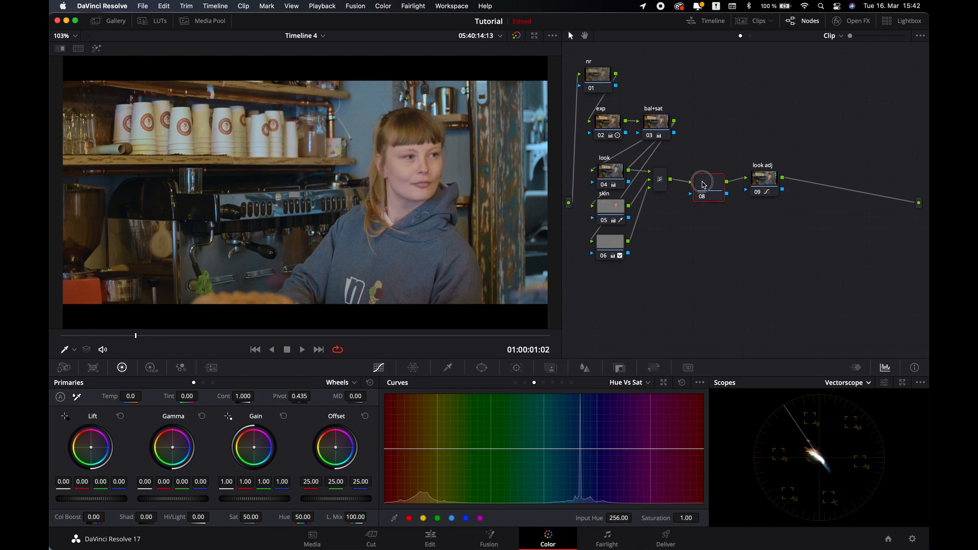
drag(771, 180, 809, 179)
click(708, 181)
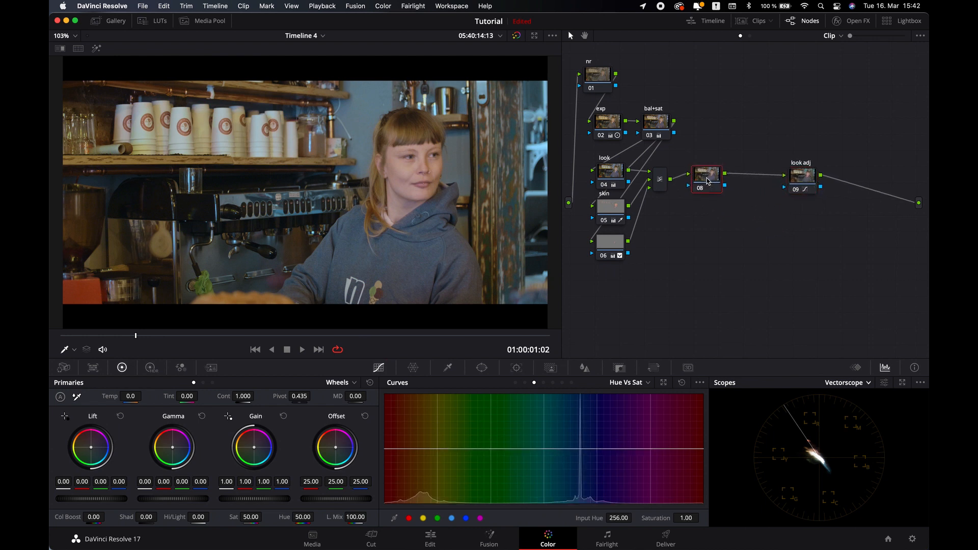
drag(707, 180, 709, 182)
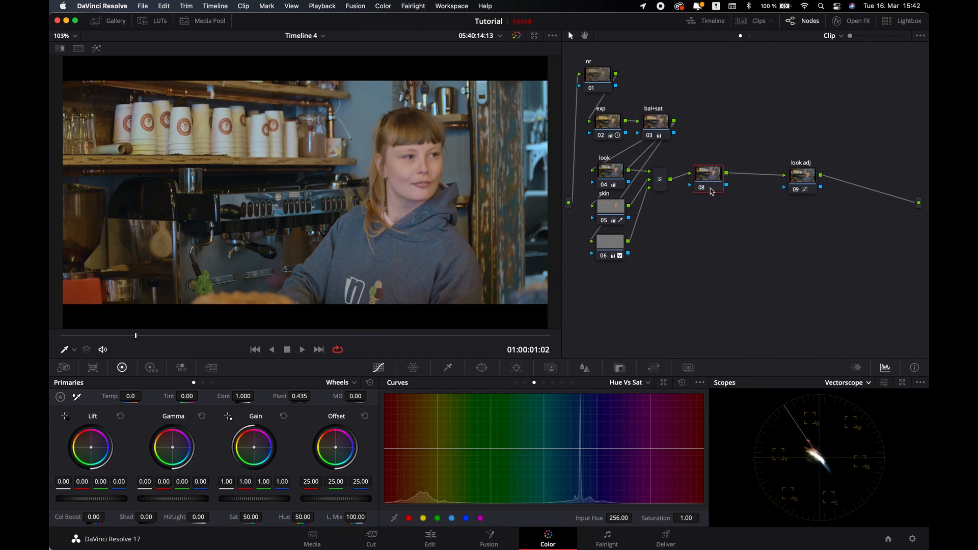
Limit the new node's qualifier to luminance high 60.0 and hue width 46.5.
click(449, 367)
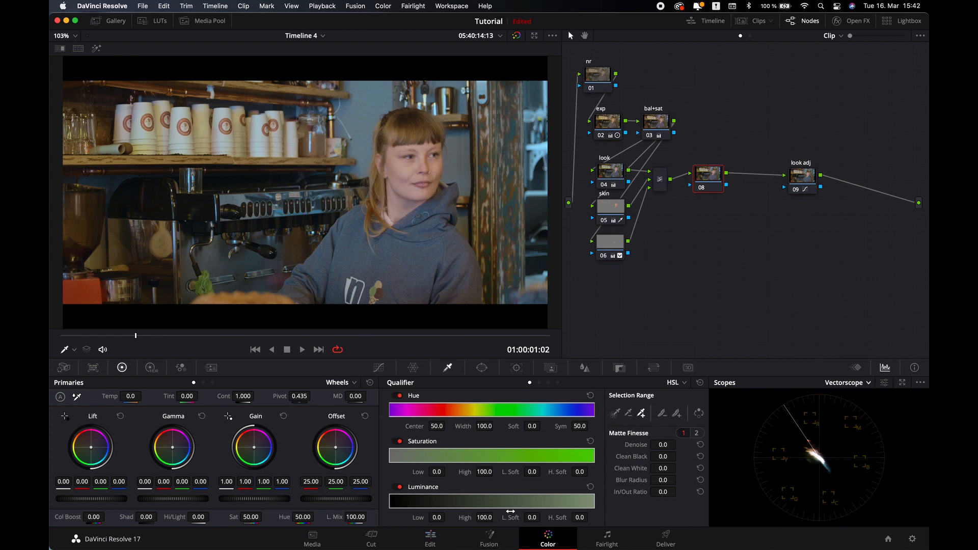
drag(473, 519, 535, 518)
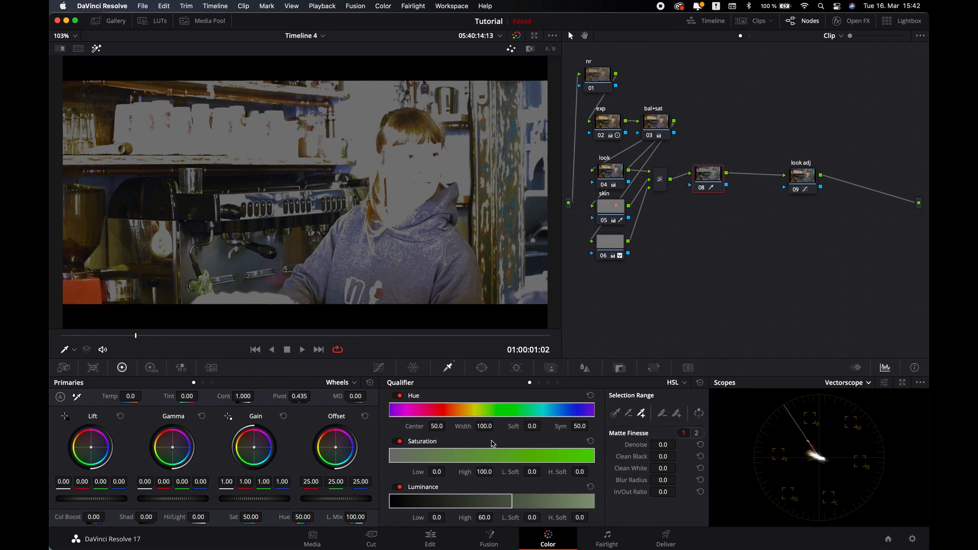
drag(498, 426, 494, 427)
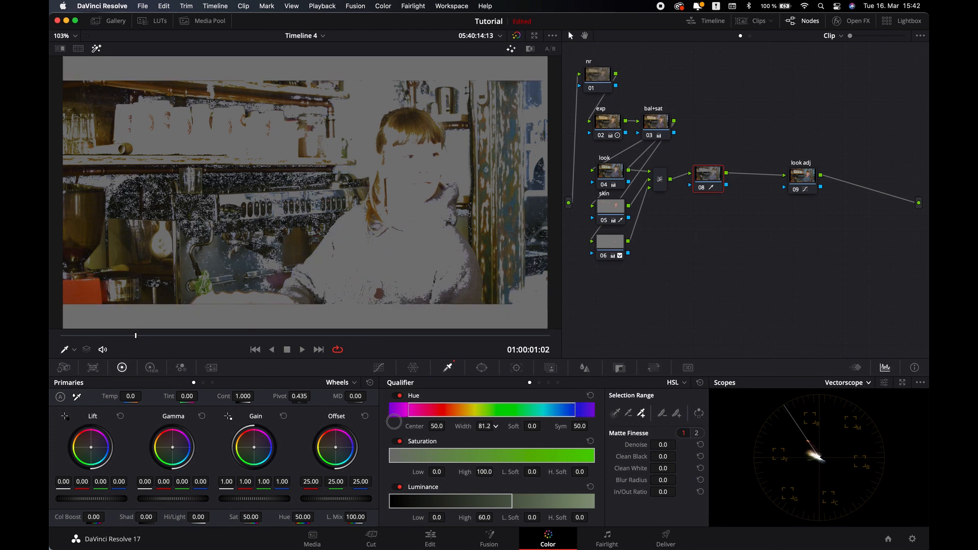
drag(373, 419, 224, 400)
Refine the matte with denoise 10.0, clean white 7.7 and saturation high 4.2, and turn off the highlight.
drag(665, 445, 717, 445)
drag(659, 468, 893, 463)
drag(474, 272, 185, 236)
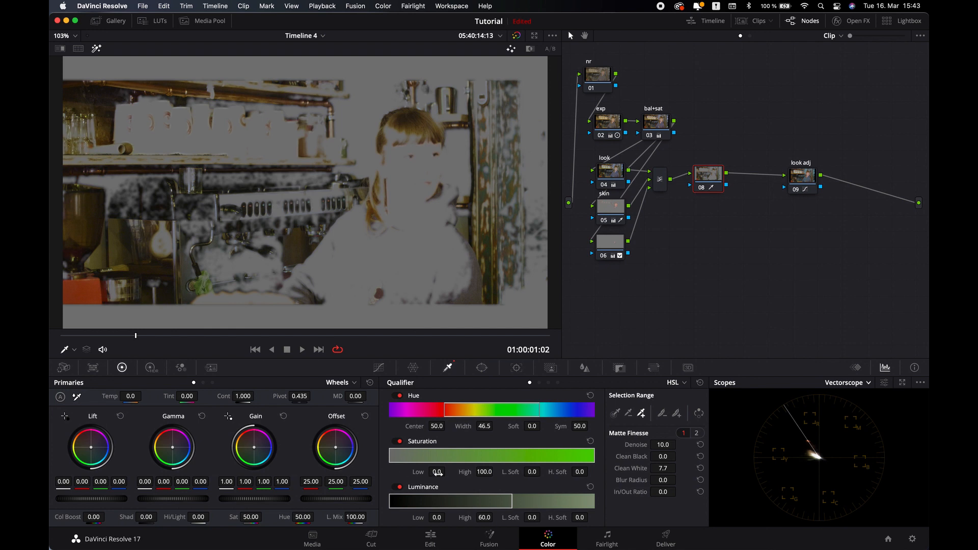
mouse_move(493, 476)
mouse_down()
mouse_move(71, 442)
mouse_move(85, 292)
mouse_move(441, 273)
mouse_move(487, 472)
mouse_up()
key(shift+h)
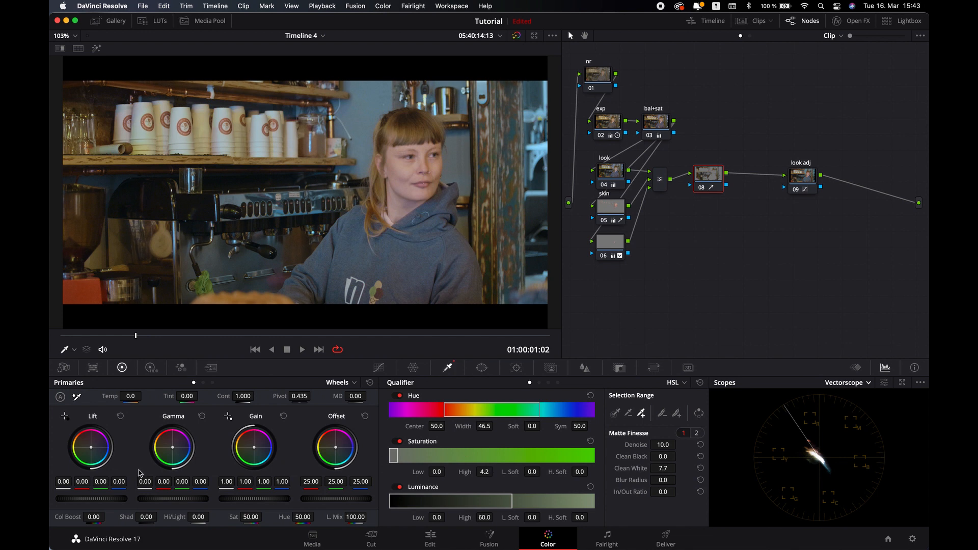
Lower the qualified node's lift to -0.03 and play the clip to 01:00:04:17 to check it.
drag(97, 501, 67, 512)
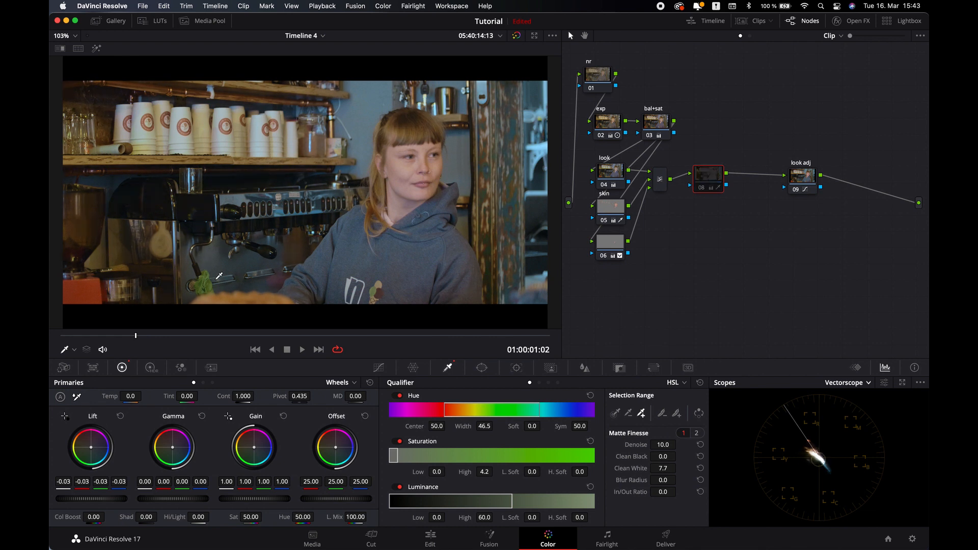
key(space)
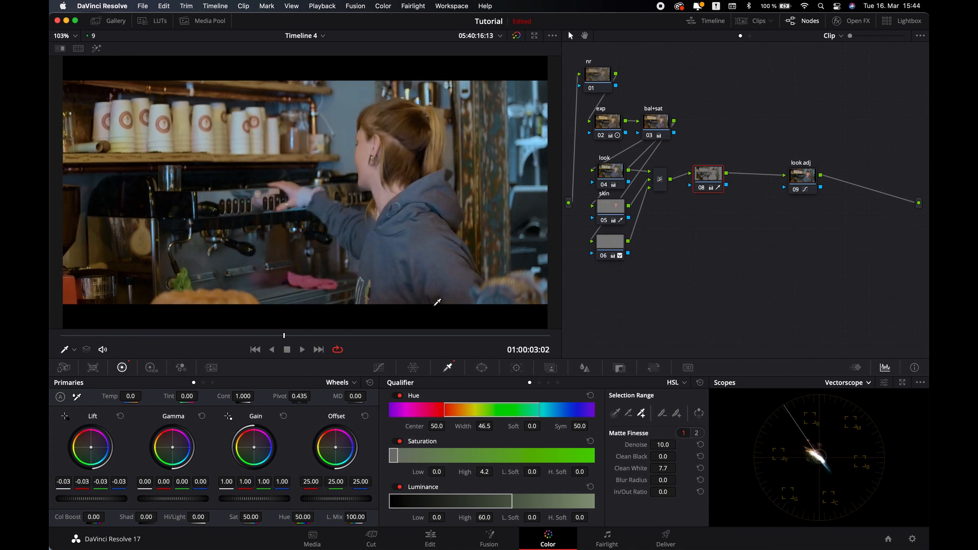
key(space)
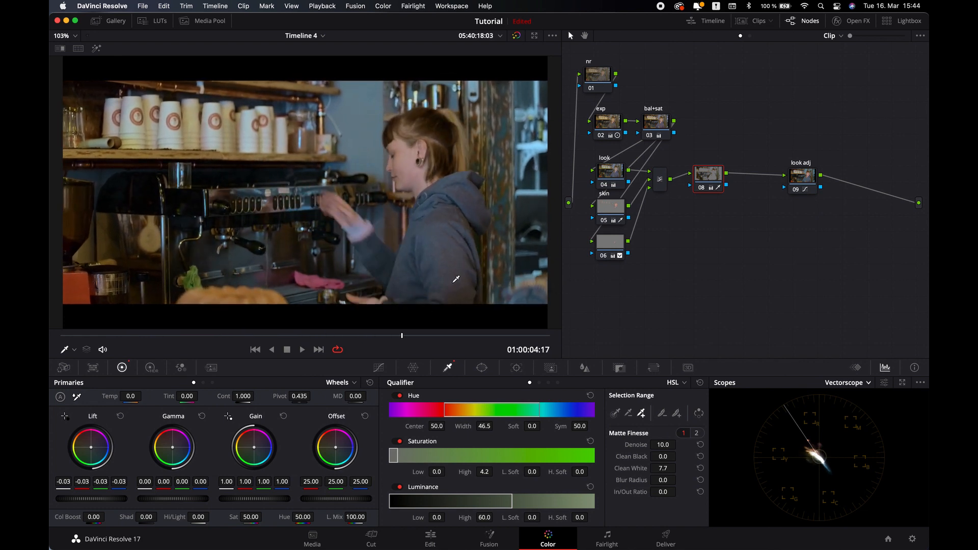
Examine the woman's hand and hoodie for noise at up to 301% zoom while playing the clip.
scroll(456, 279, up, 5)
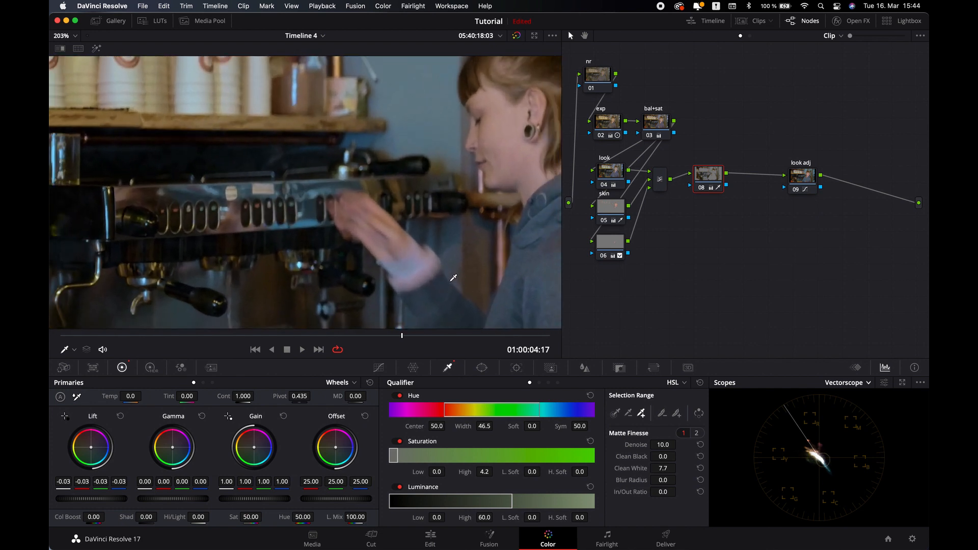
drag(507, 284, 334, 234)
scroll(407, 261, down, 1)
drag(407, 261, 380, 178)
scroll(397, 215, up, 4)
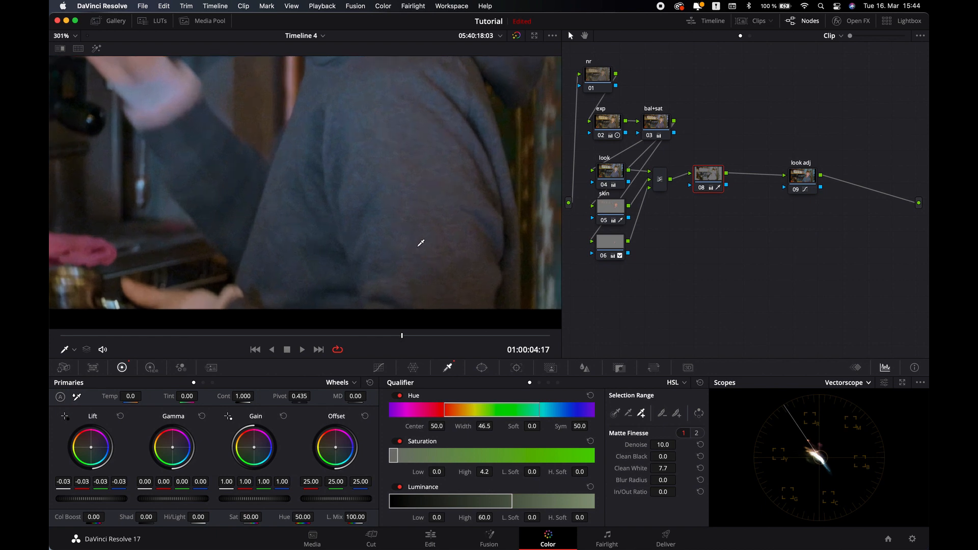
scroll(409, 246, down, 1)
key(space)
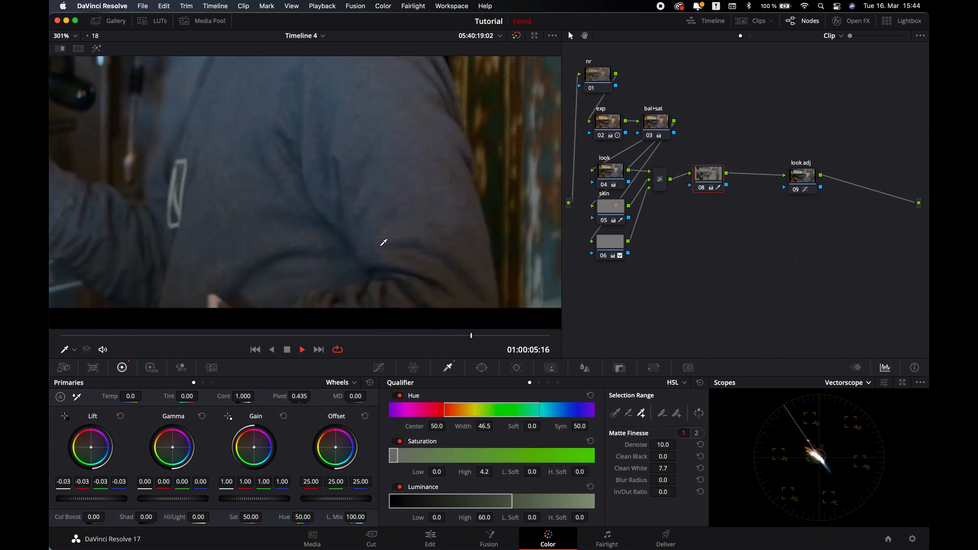
scroll(399, 261, down, 1)
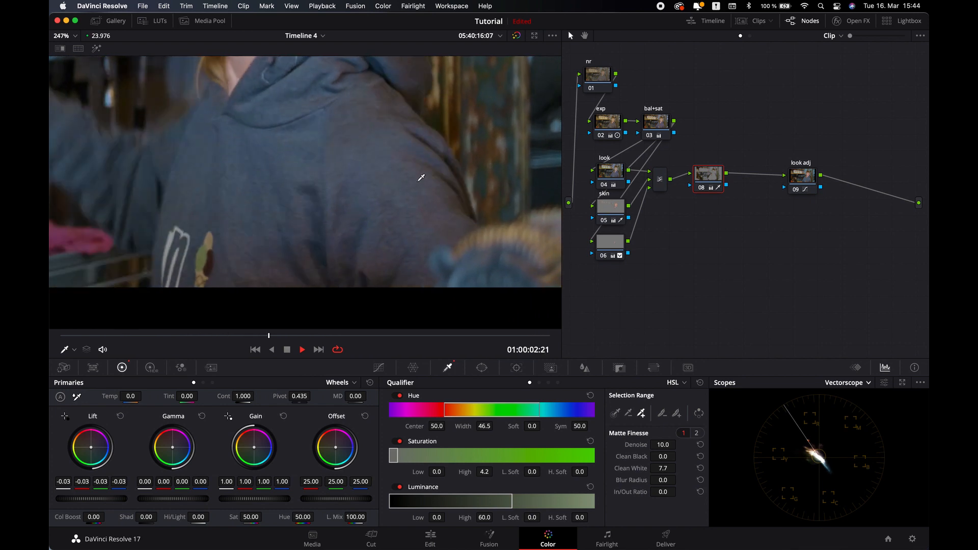
key(space)
scroll(417, 189, down, 3)
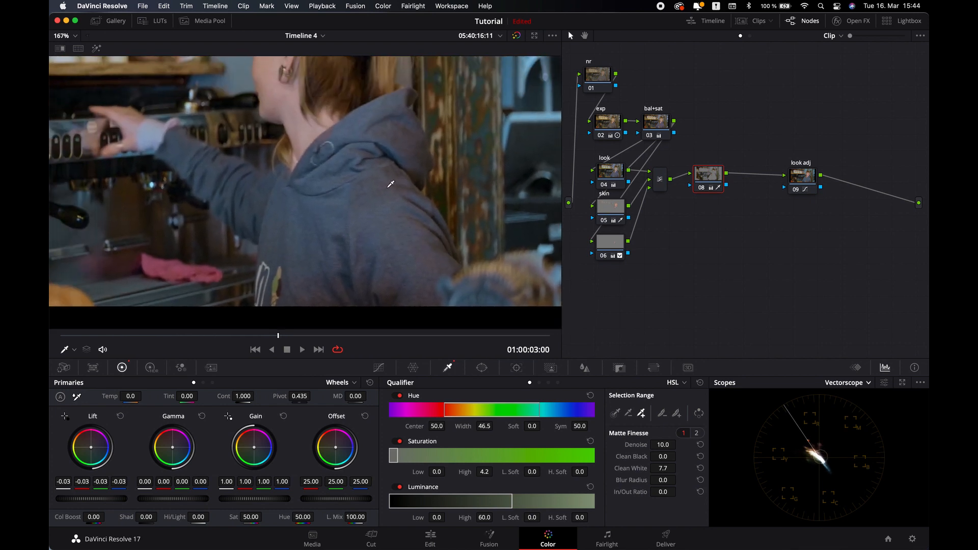
Fit the whole frame in the viewer and open the motion effects controls for the nr node.
click(68, 36)
click(70, 54)
click(600, 80)
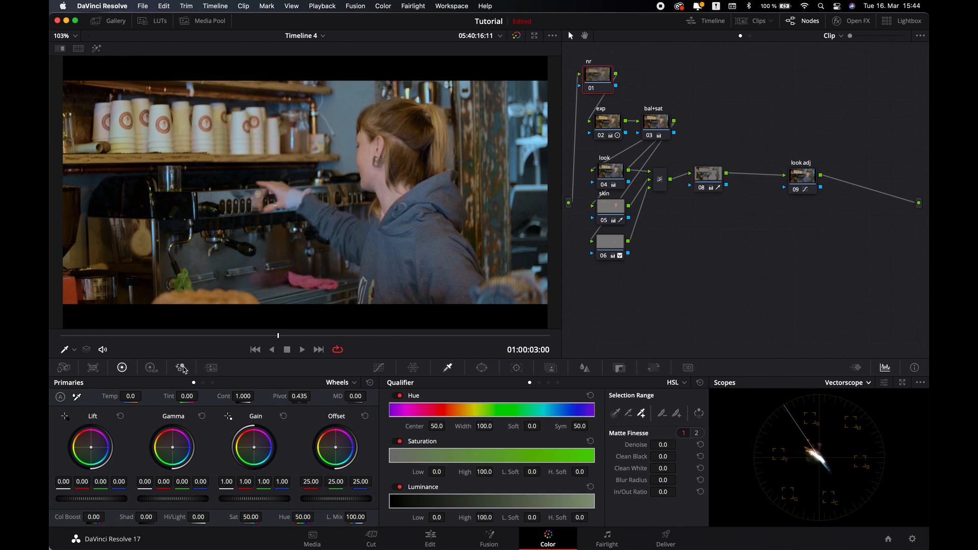
click(212, 367)
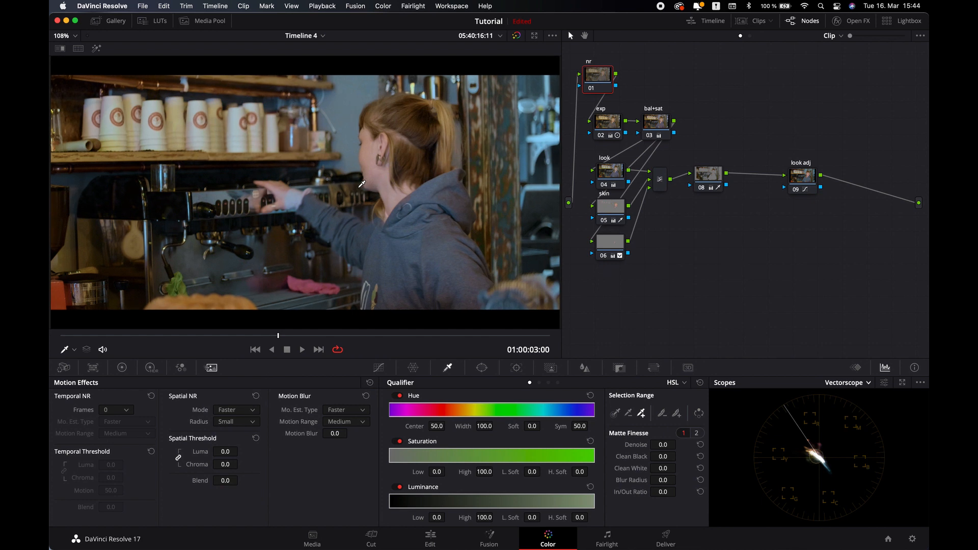
Disable every node except nr and play the clip zoomed in on the woman's hand to inspect the noise.
drag(895, 308, 594, 118)
key(super+d)
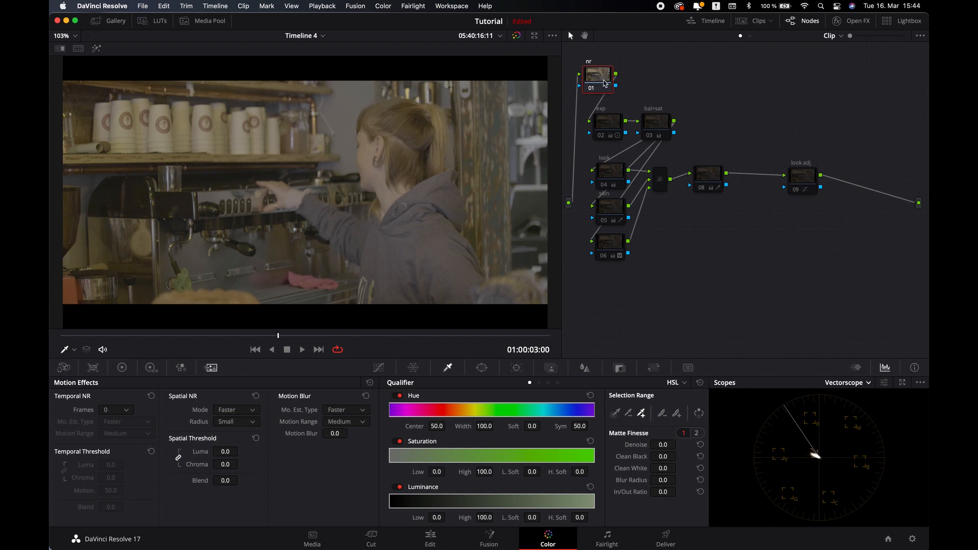
scroll(324, 233, up, 8)
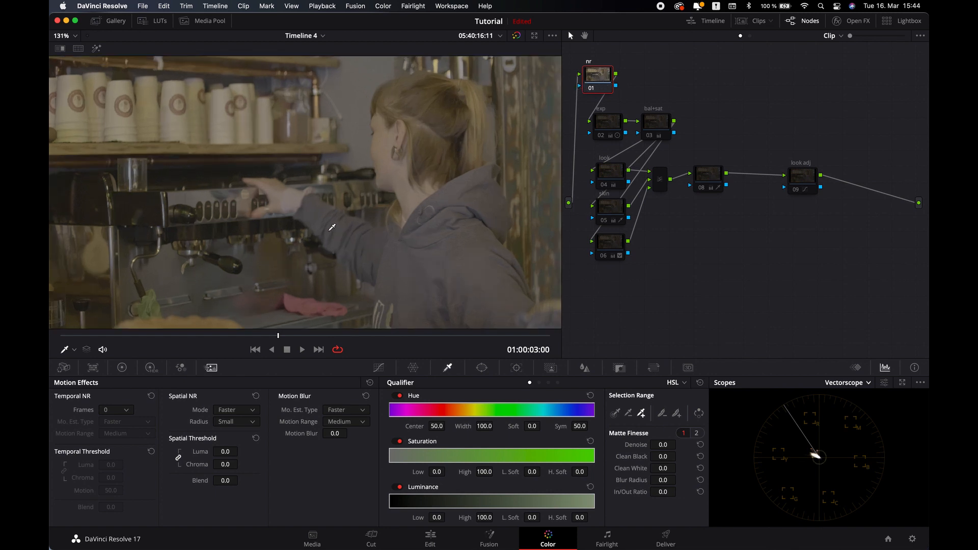
scroll(324, 233, up, 2)
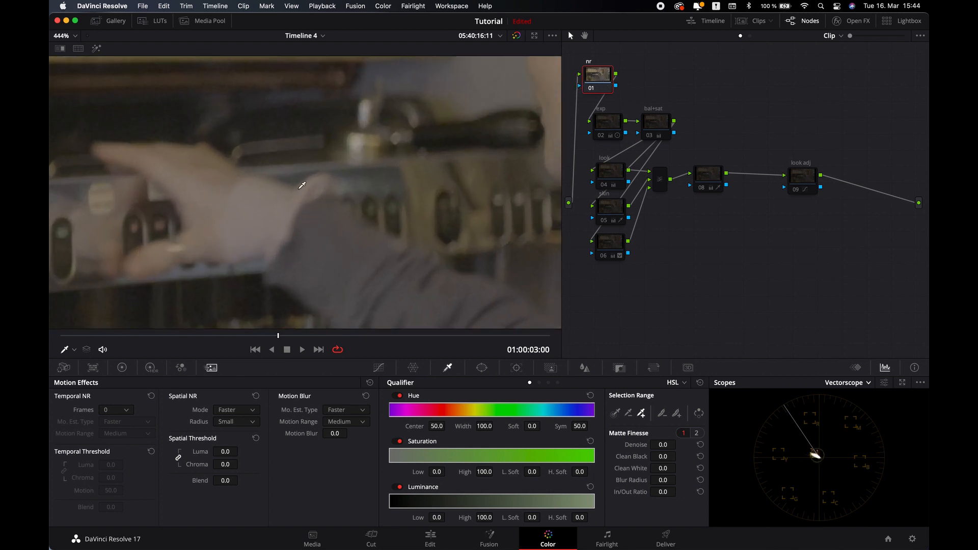
key(space)
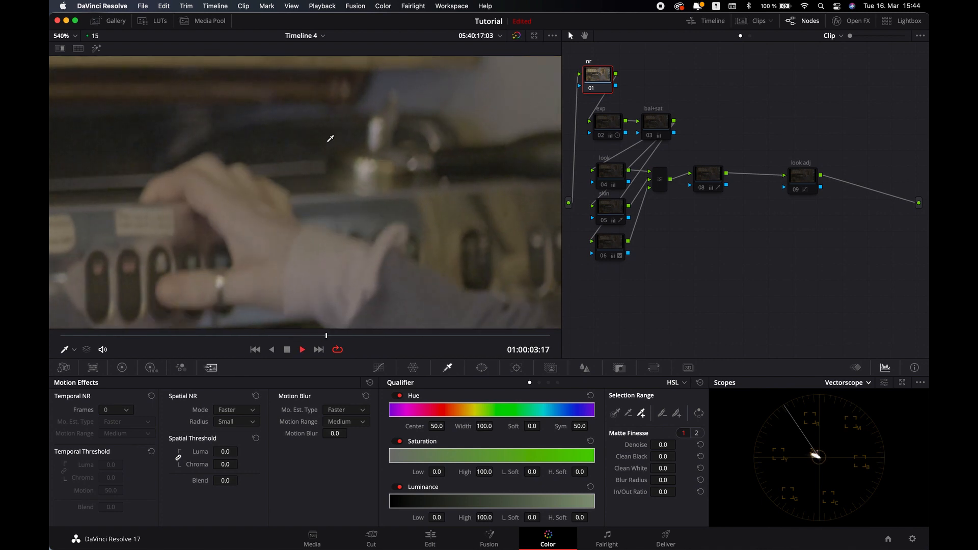
Set the nr node's temporal noise reduction to 3 frames with luma and chroma thresholds of 4.2.
key(space)
scroll(253, 249, down, 2)
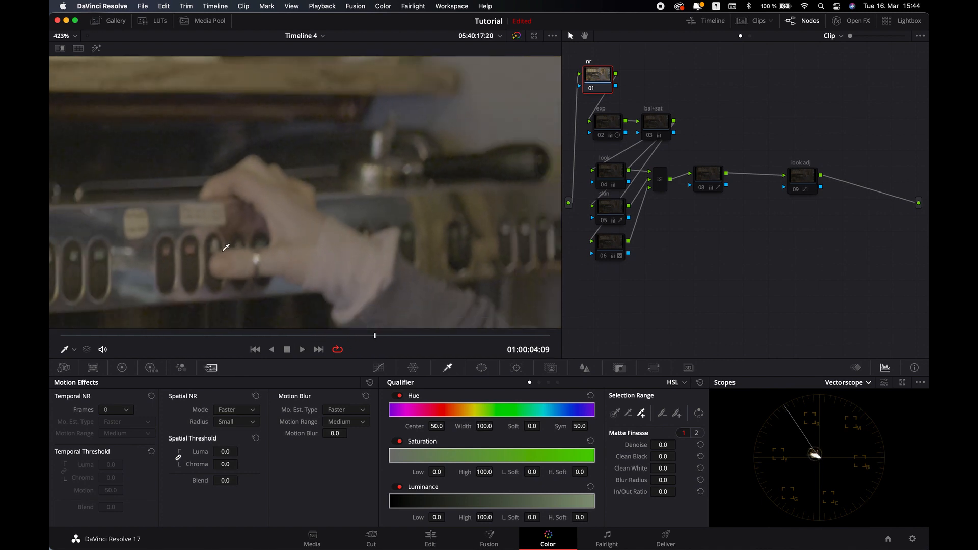
click(127, 411)
click(121, 456)
drag(108, 467, 119, 468)
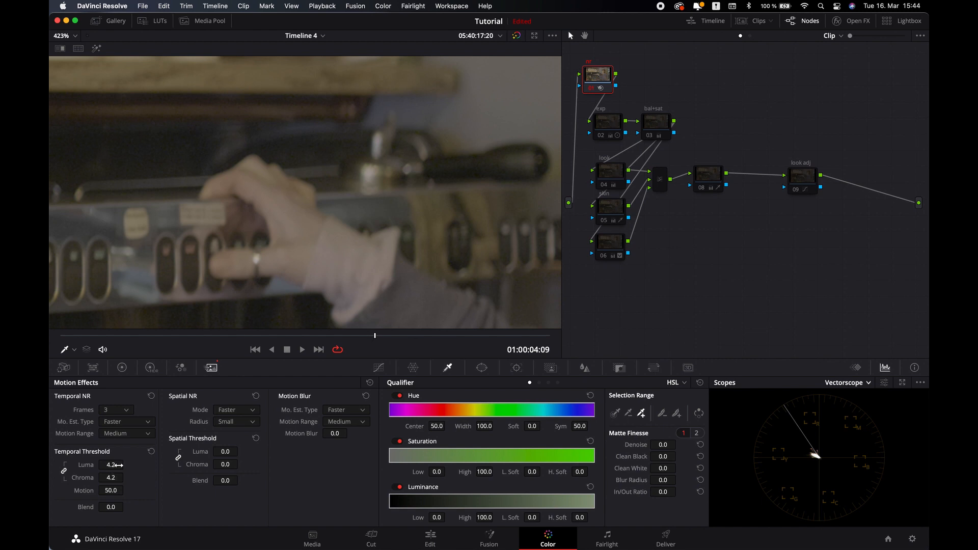
Set the nr node's spatial thresholds to luma 11.6 and chroma 3.2, then play the clip to check the noise.
mouse_move(225, 453)
mouse_down()
mouse_move(239, 453)
mouse_move(235, 464)
mouse_move(266, 456)
mouse_move(239, 457)
mouse_up()
key(space)
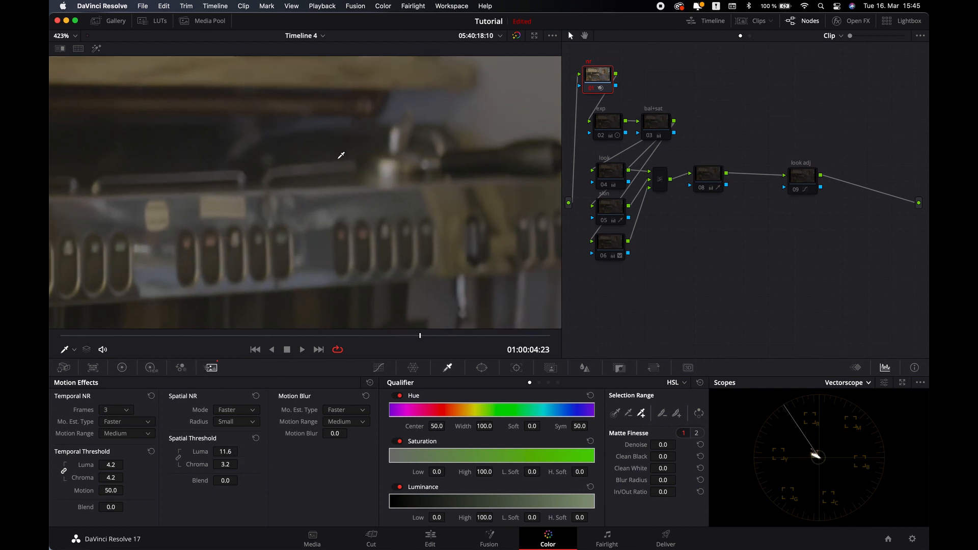
scroll(386, 248, up, 2)
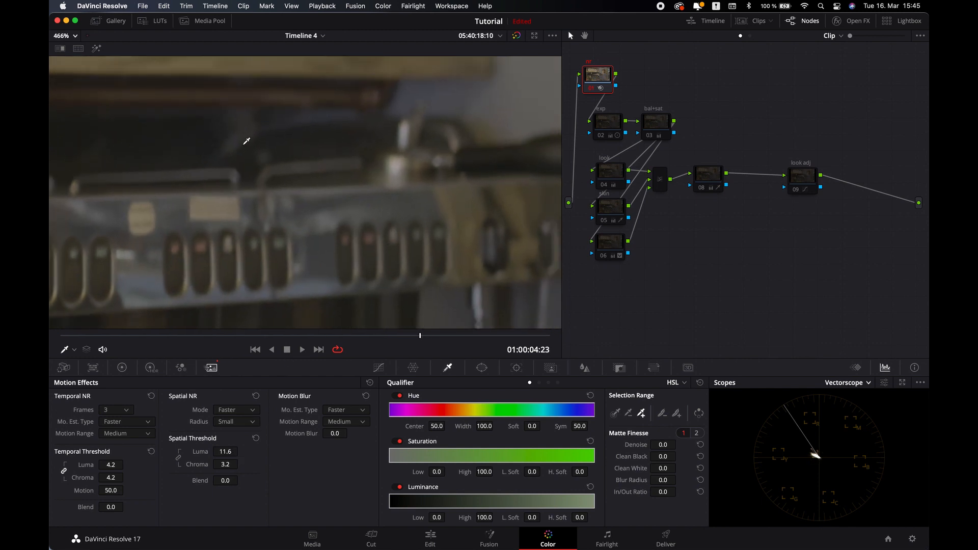
key(shift+z)
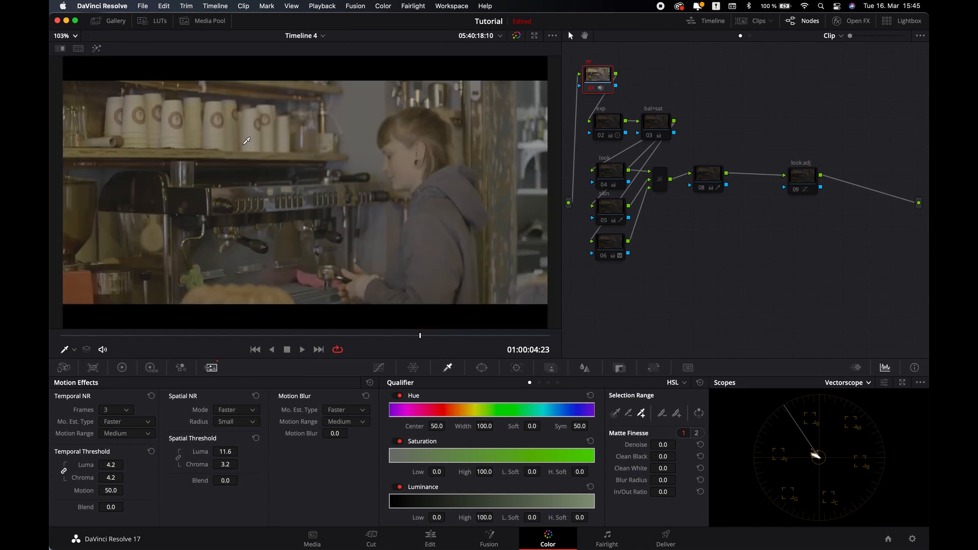
Re-enable all the disabled grading nodes and play the clip to check the noise reduction with the full grade.
drag(855, 293, 598, 121)
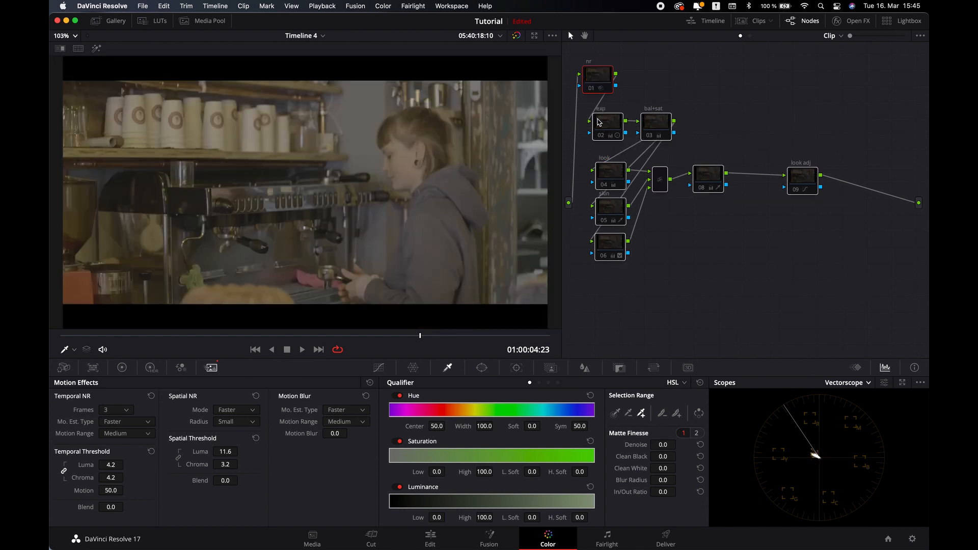
key(super+d)
click(693, 283)
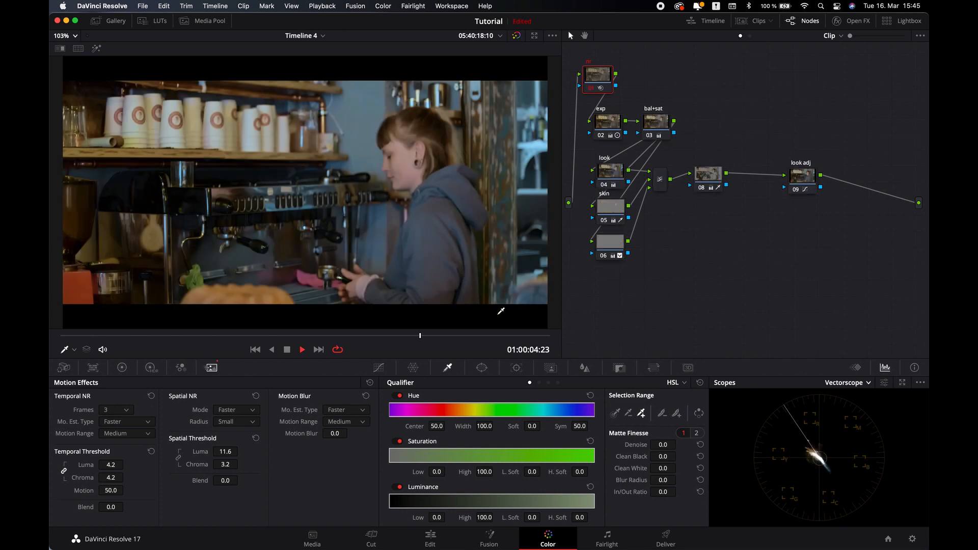
key(space)
scroll(460, 291, up, 1)
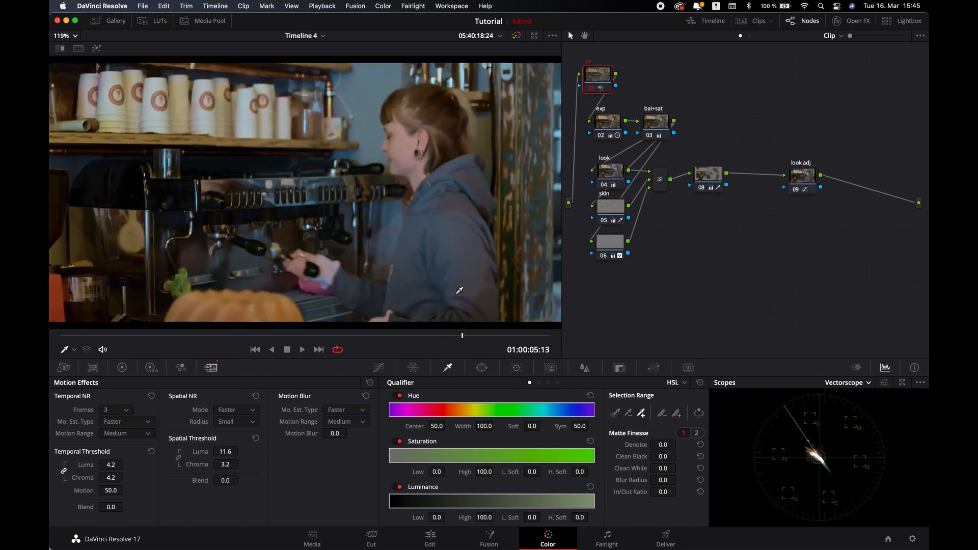
key(space)
key(shift+z)
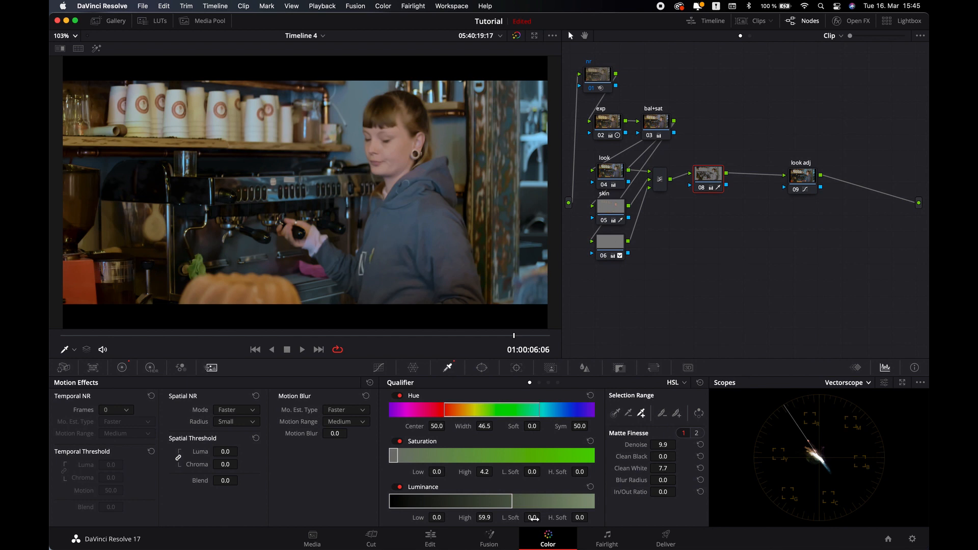
Soften node 08's key with hue softness 9.9, saturation high softness 5.5, luminance high 55.2 and high softness 12.1, then check playback.
drag(575, 517, 664, 506)
key(shift+h)
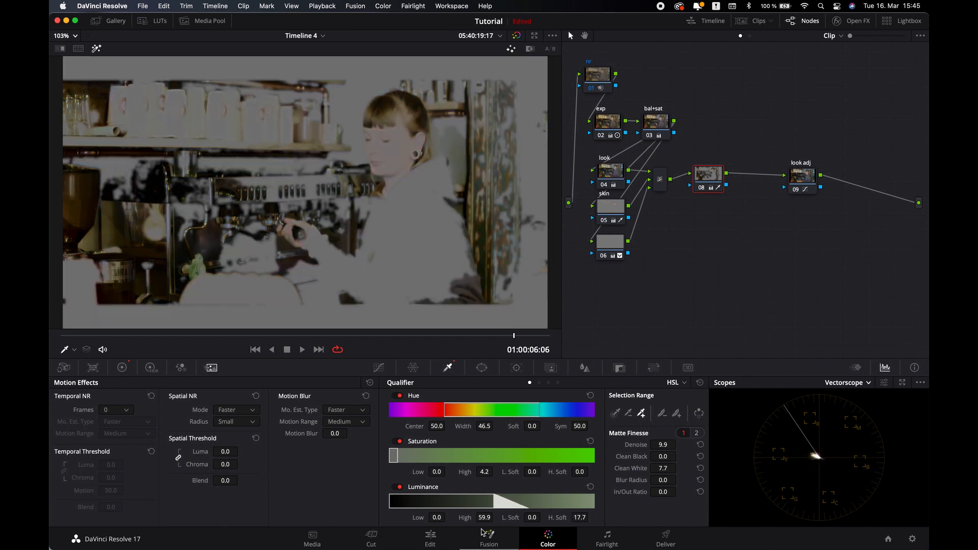
mouse_move(479, 518)
mouse_down()
mouse_move(458, 518)
mouse_move(482, 518)
mouse_up()
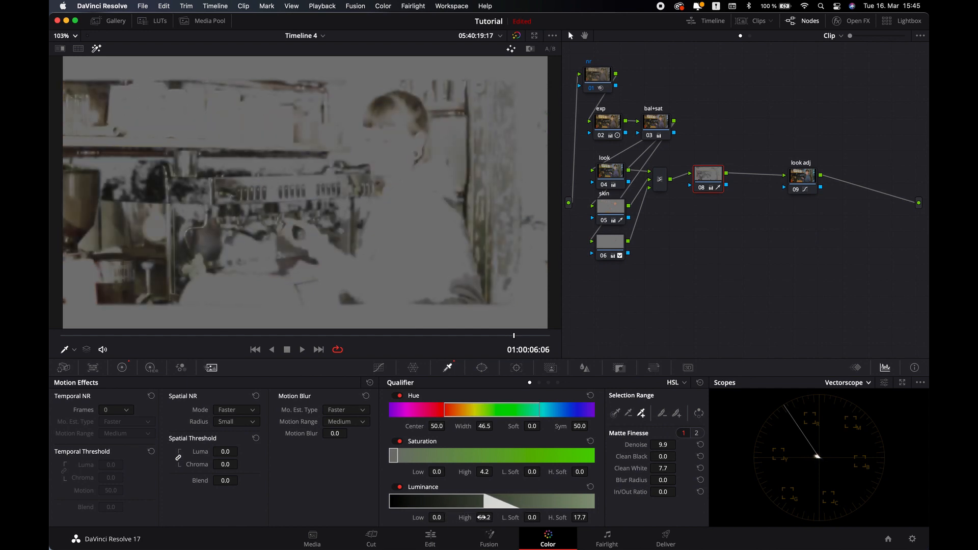
drag(575, 517, 553, 518)
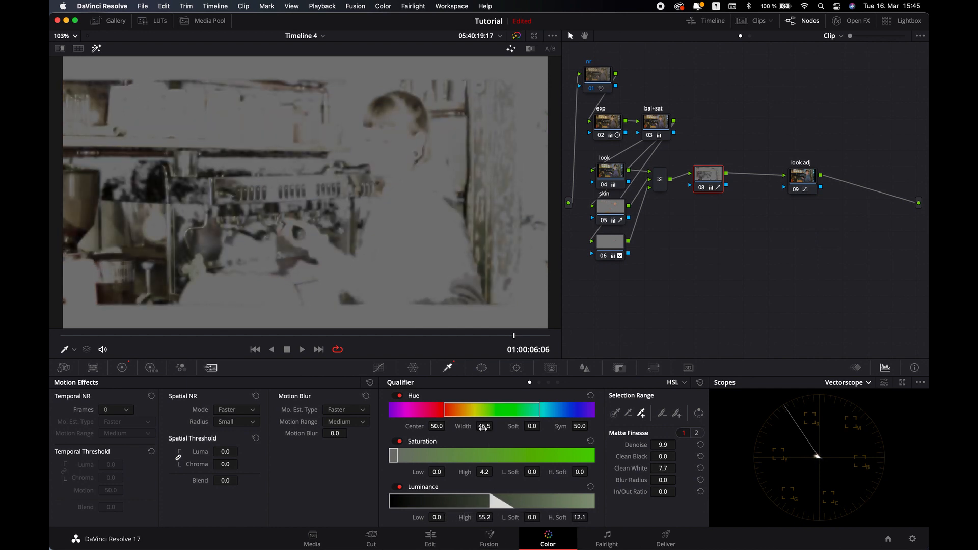
drag(532, 426, 573, 427)
drag(579, 471, 606, 472)
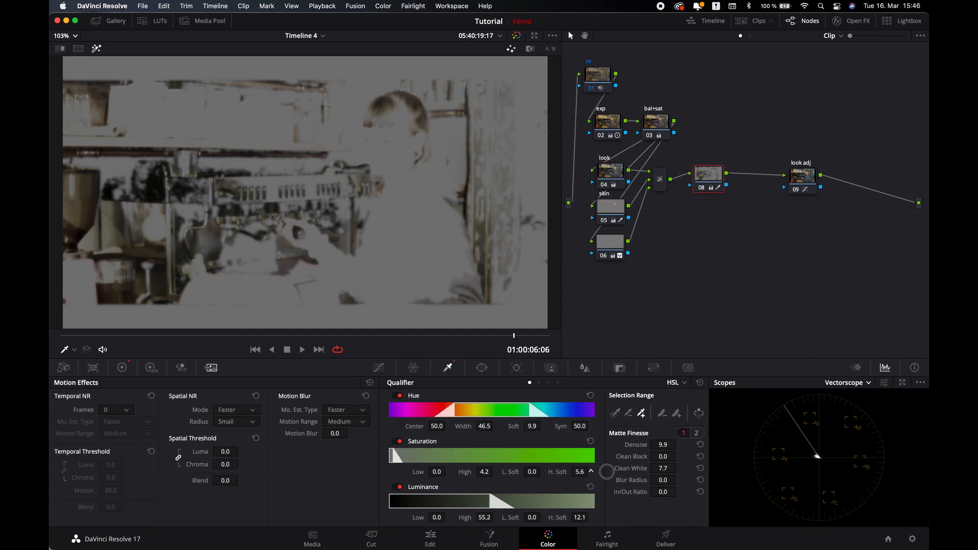
key(shift+h)
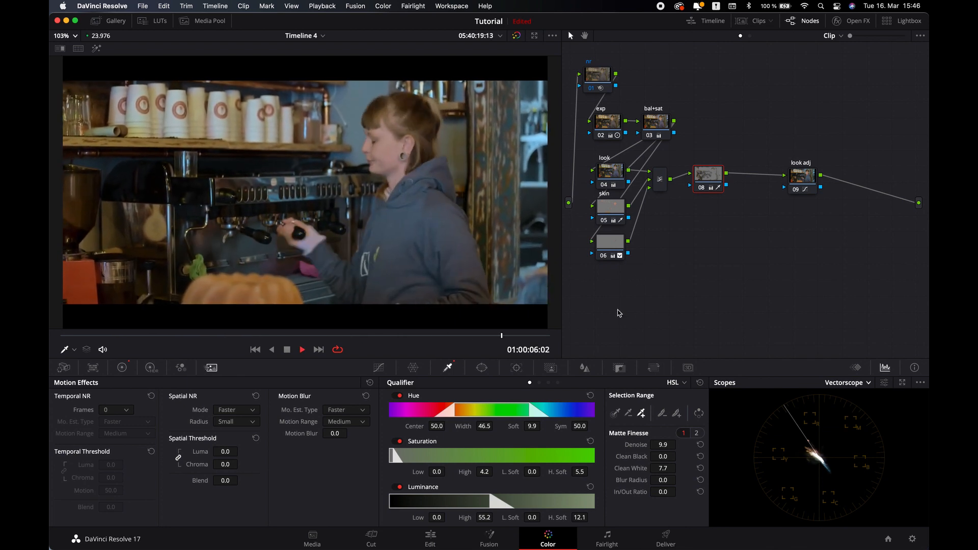
key(space)
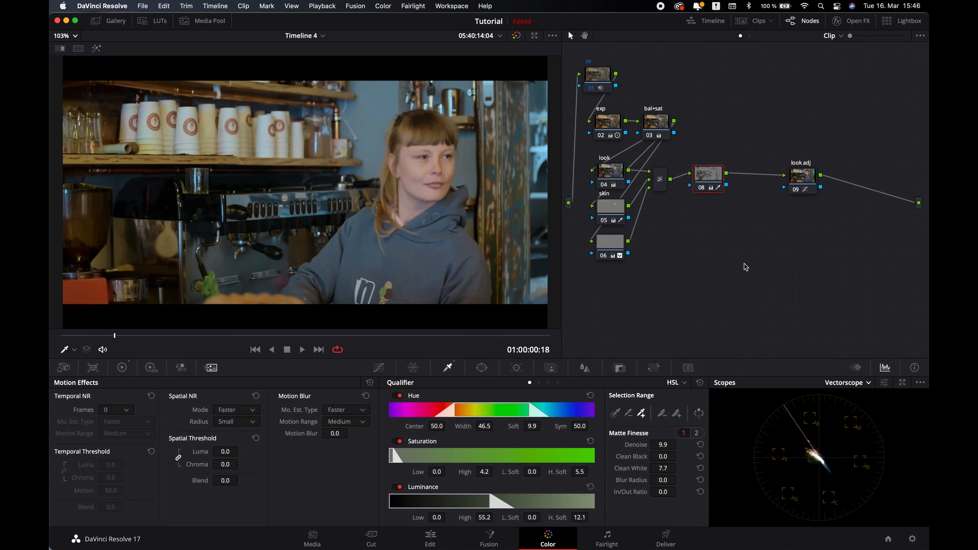
Add a serial node after the look adj node and label it sharp.
click(810, 178)
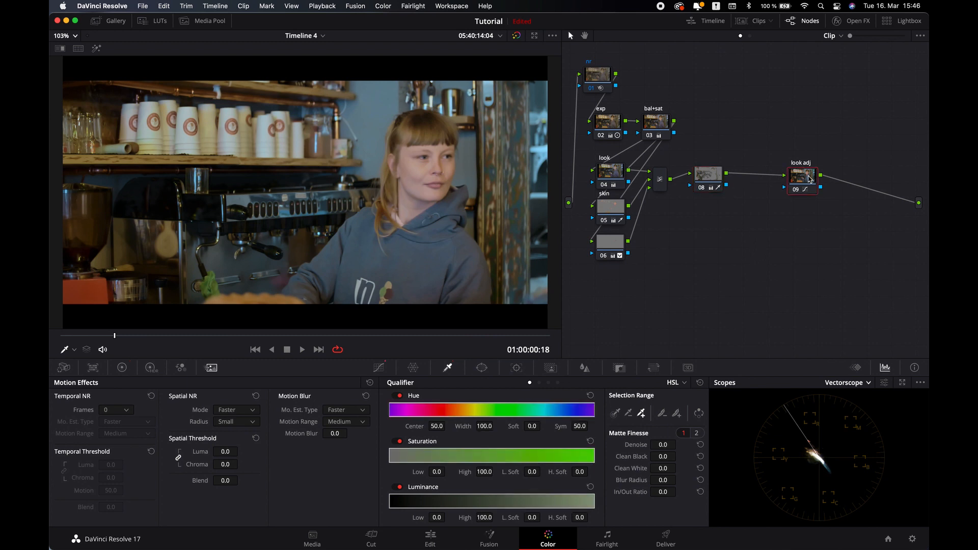
key(alt+s)
click(855, 181)
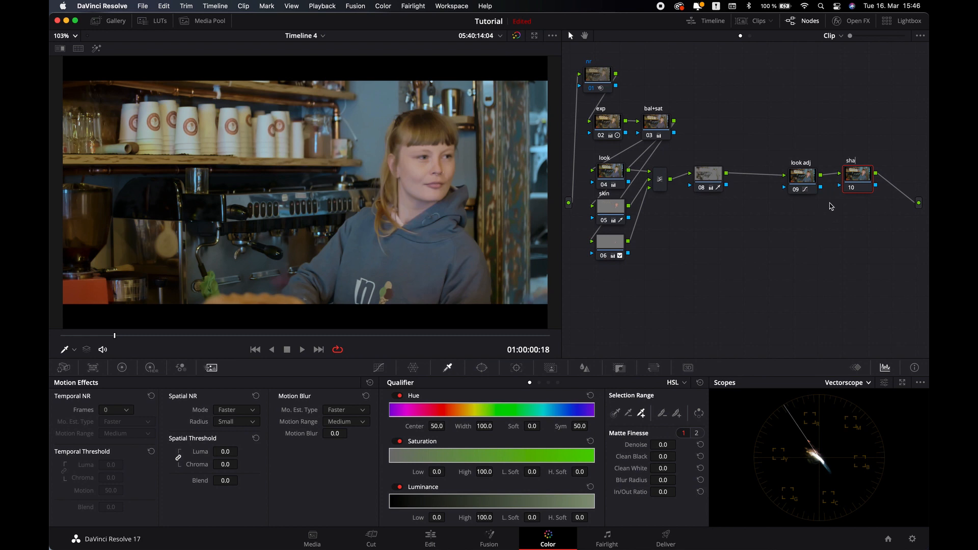
click(848, 226)
Sharpen the image on the sharp node by lowering the linked sharpening radius to 0.46.
click(585, 367)
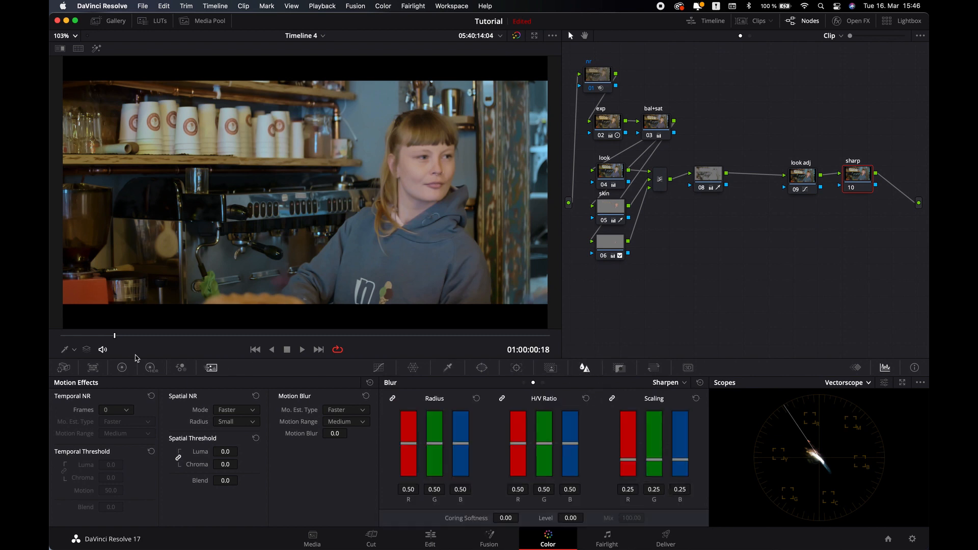
click(121, 368)
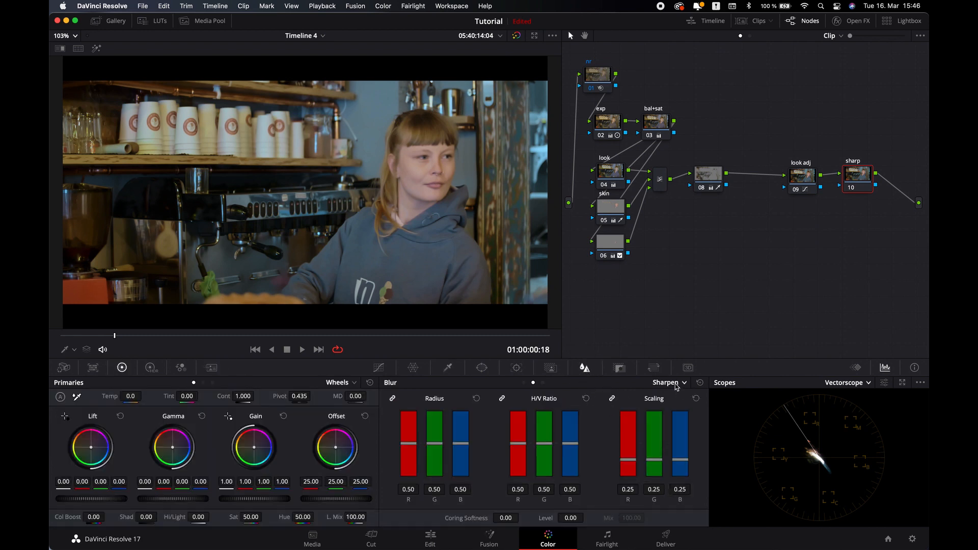
click(662, 383)
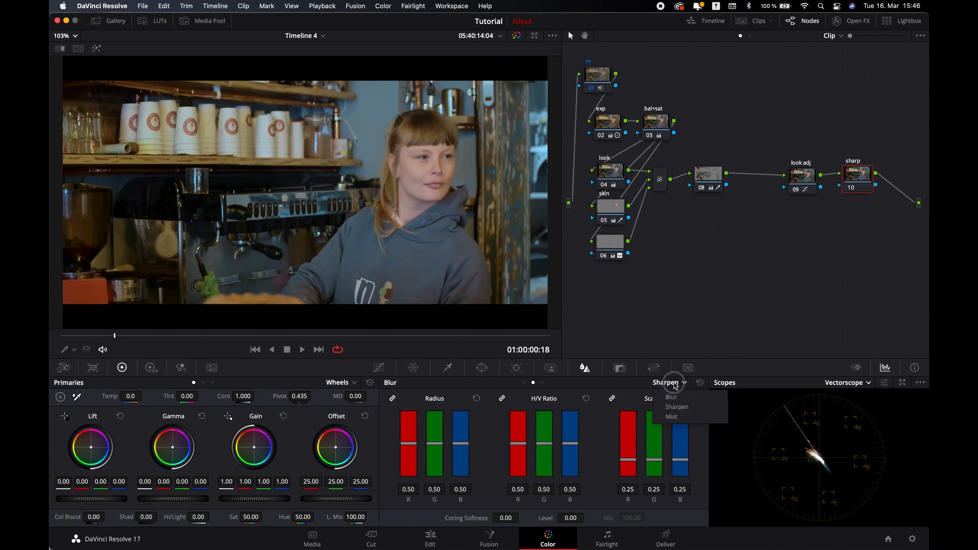
click(678, 407)
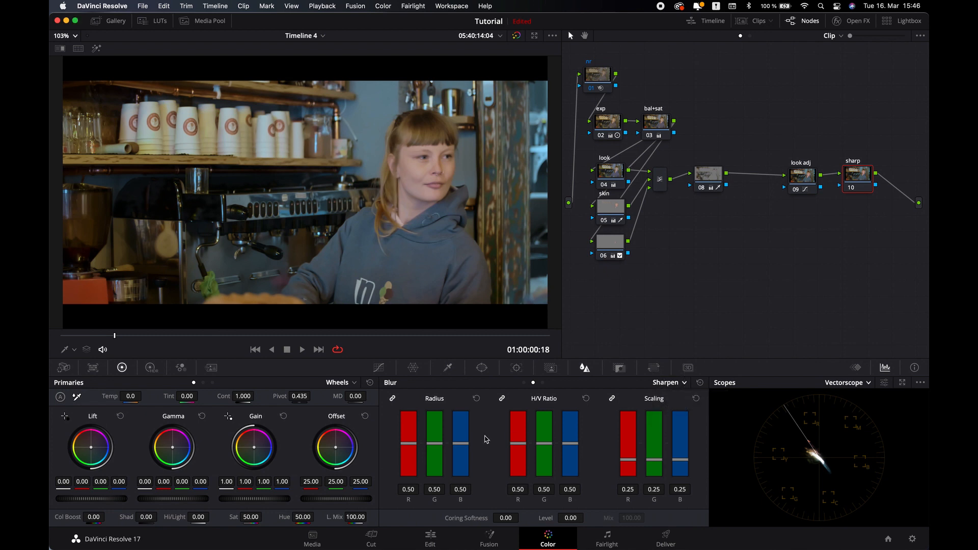
mouse_move(435, 448)
mouse_down()
mouse_move(437, 439)
mouse_move(440, 449)
mouse_up()
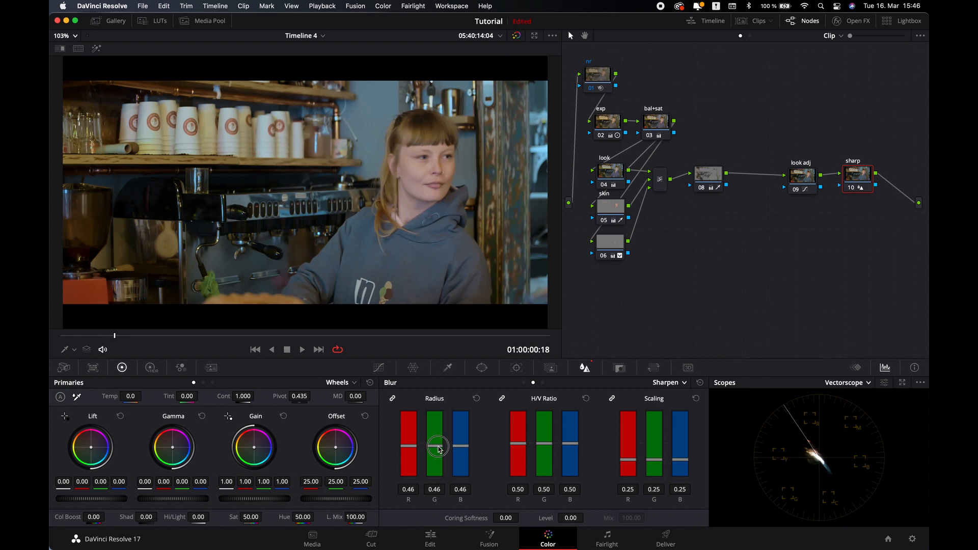
drag(439, 448, 439, 448)
Add a layer node beneath node 08 and sample the white paper cups with its HSL qualifier.
click(710, 179)
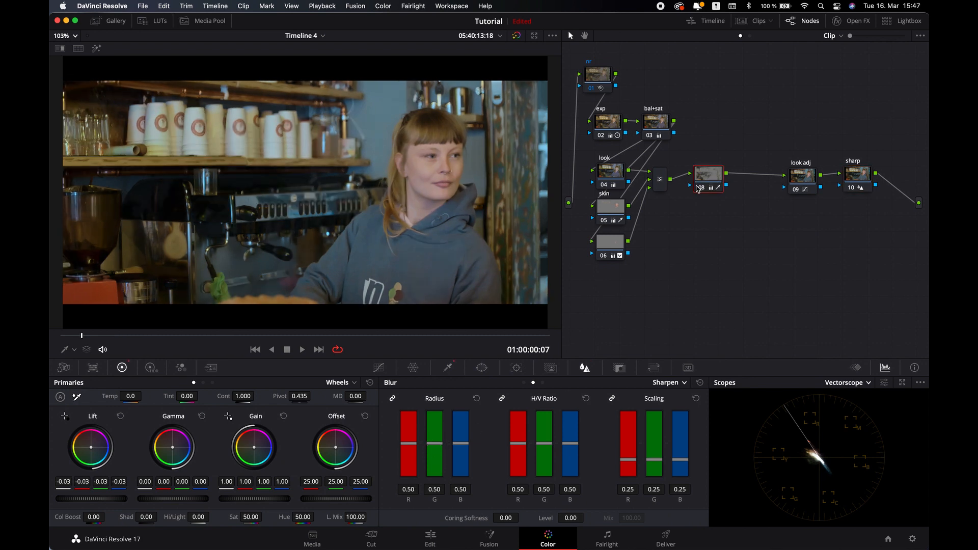
key(alt+l)
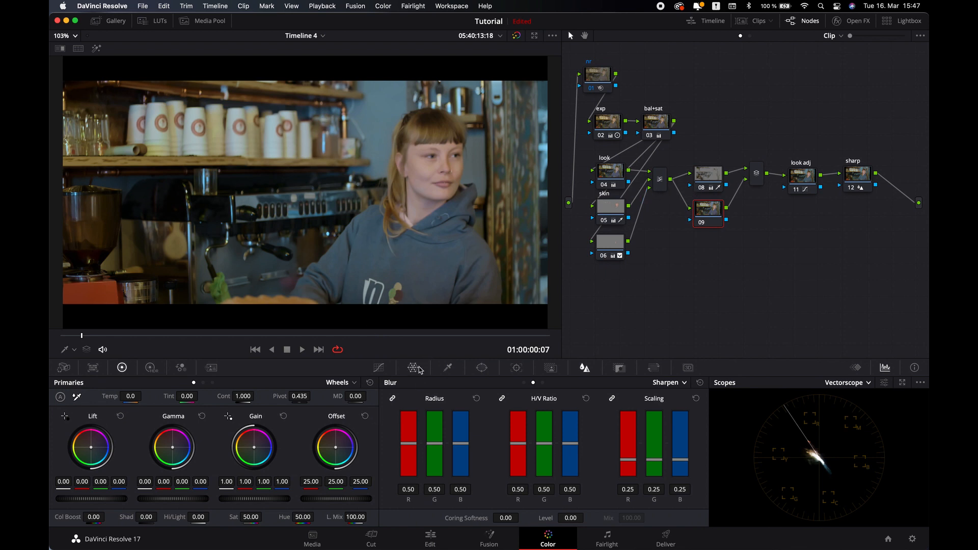
click(447, 368)
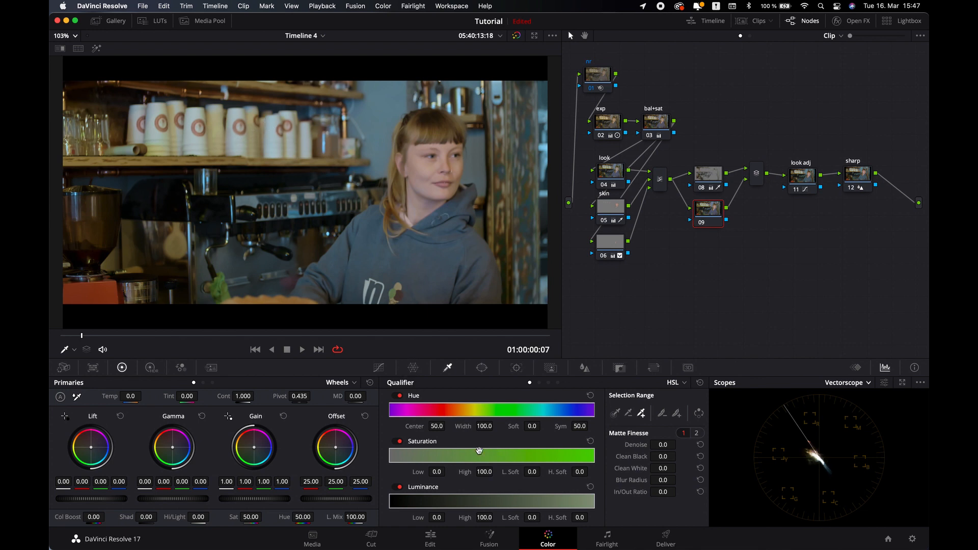
click(616, 413)
click(172, 134)
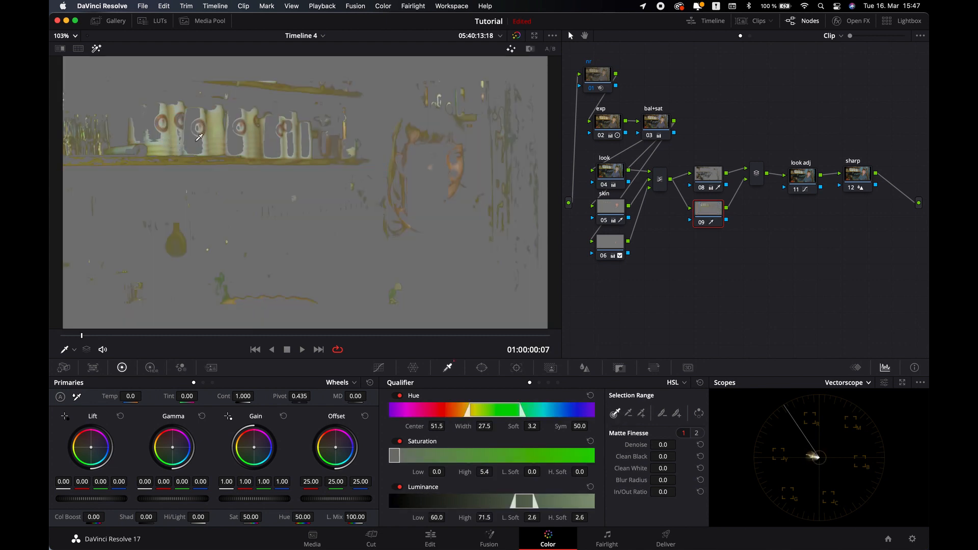
click(200, 137)
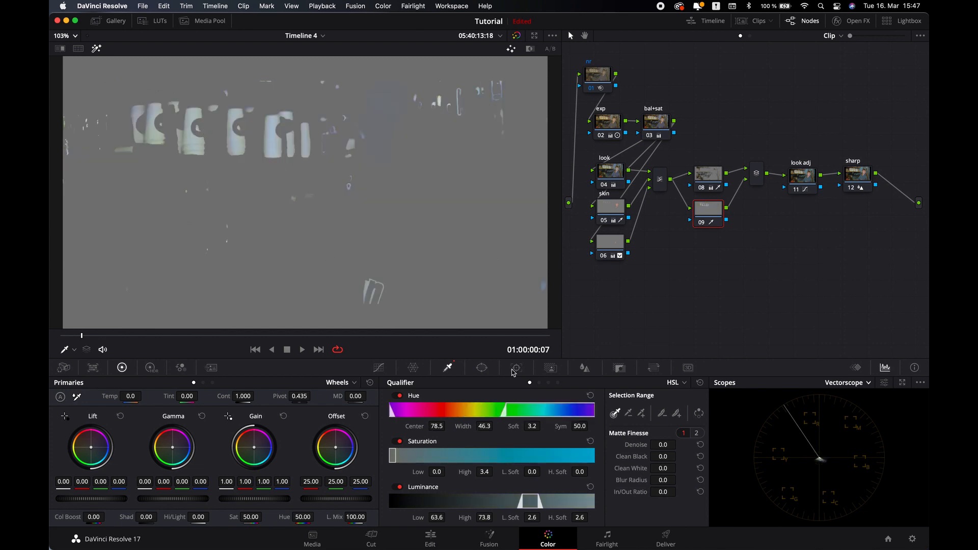
Extend the qualifier's selection over the cups' shaded areas and set its luminance range to low 61.3 and high 79.2.
click(640, 415)
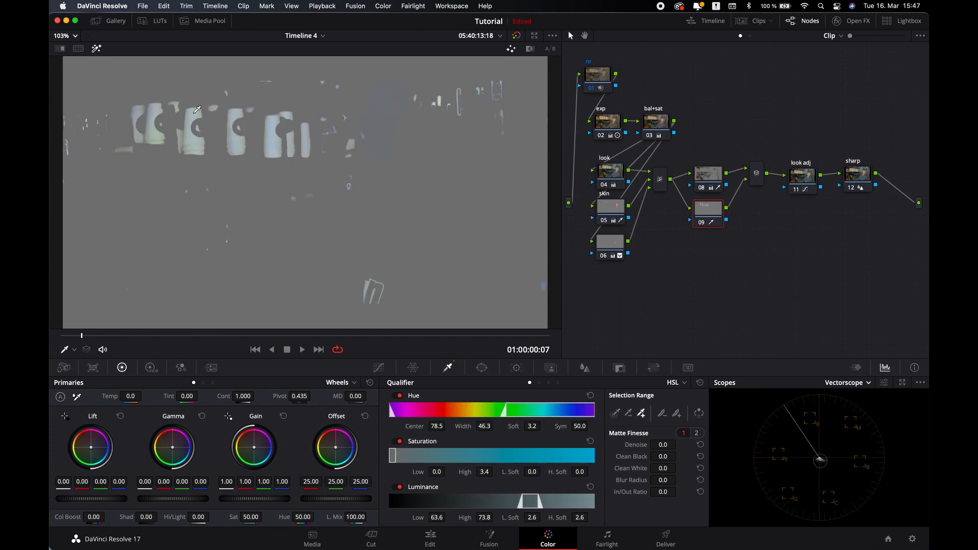
click(206, 145)
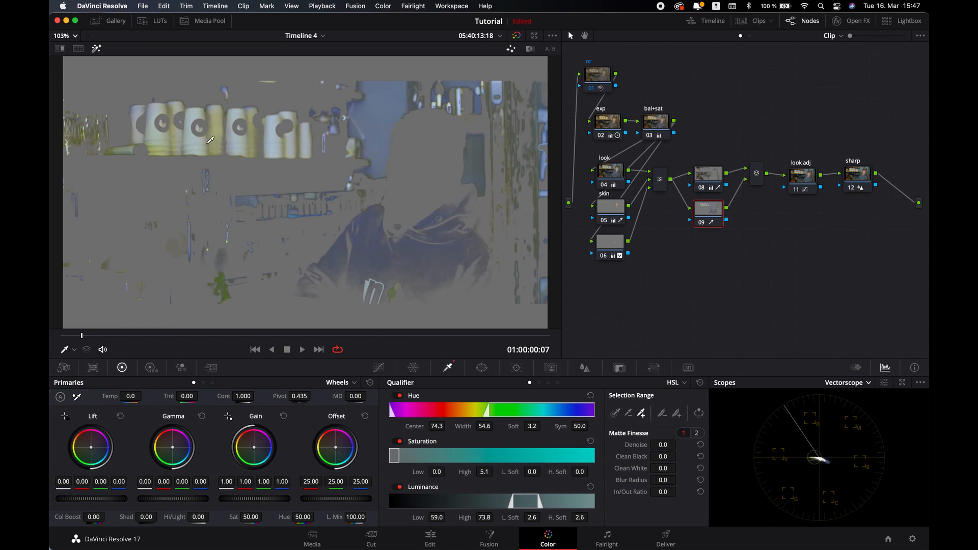
drag(321, 131, 176, 142)
click(174, 143)
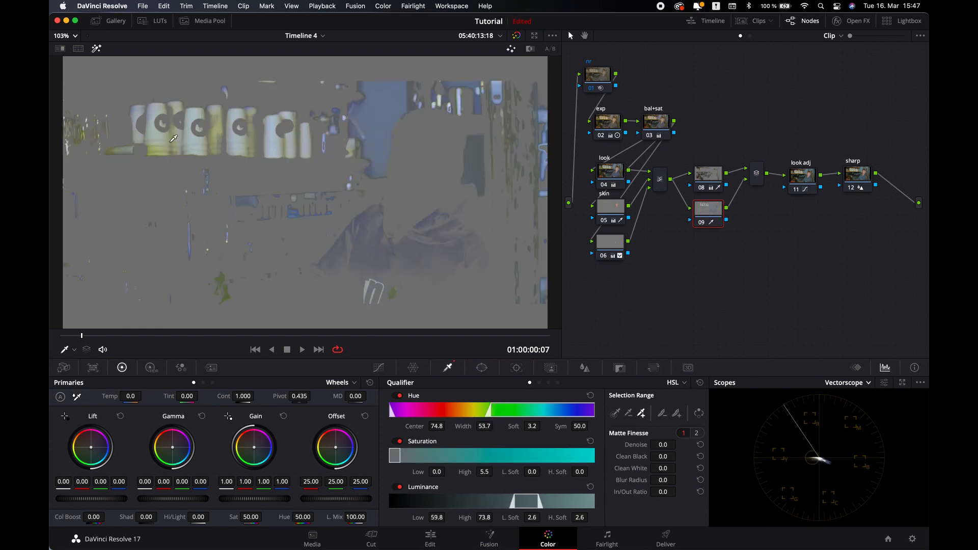
drag(433, 475, 426, 474)
drag(430, 518, 488, 518)
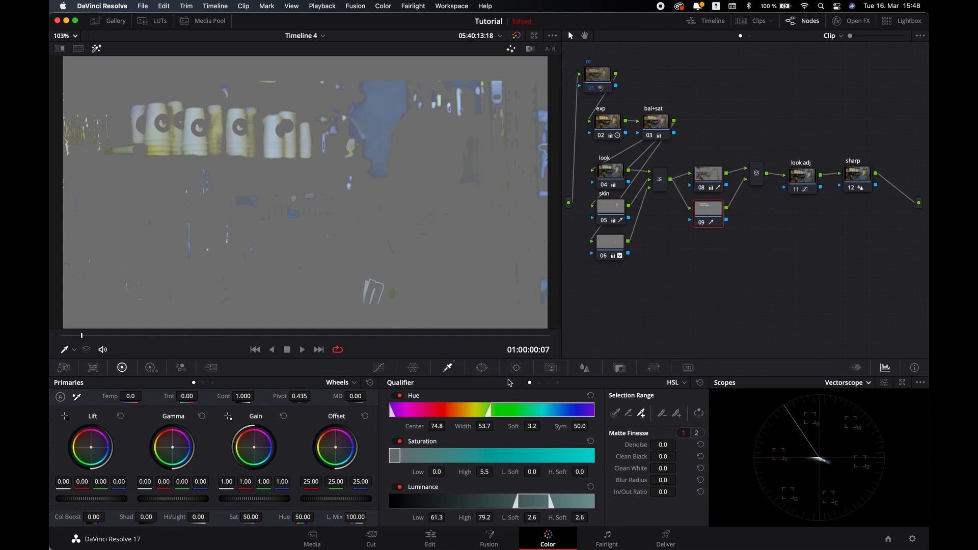
Draw a closed curve window on node 09 around the row of paper cups on the shelf.
click(482, 367)
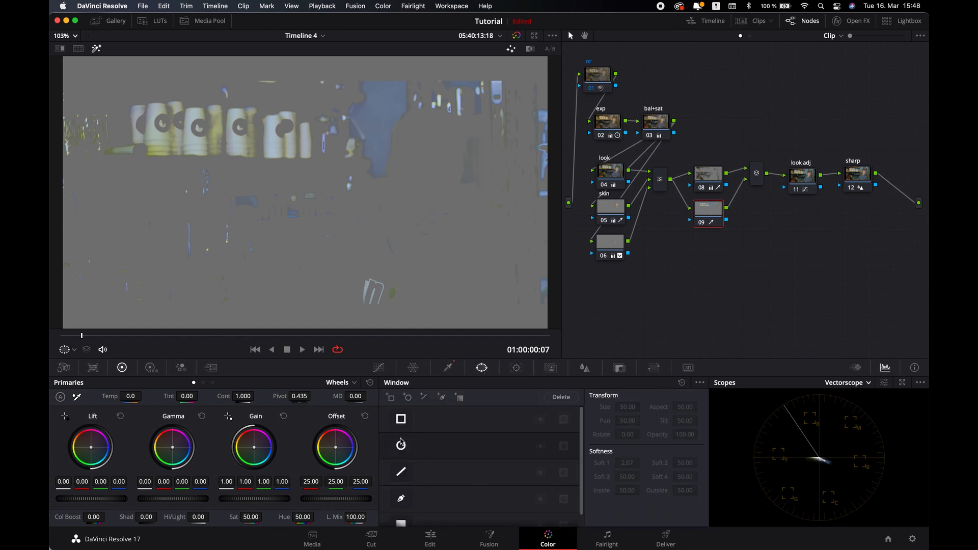
click(401, 499)
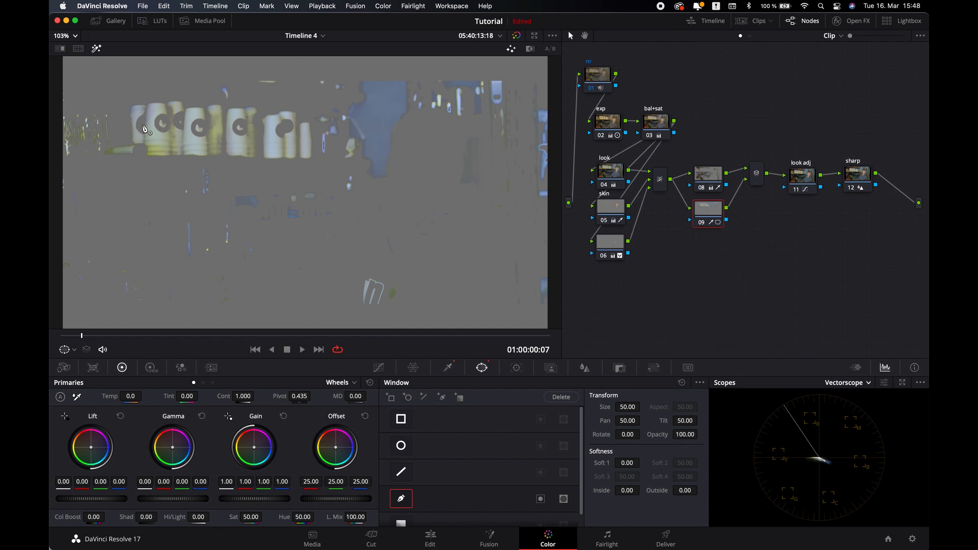
click(119, 86)
click(121, 134)
click(136, 146)
click(137, 157)
click(135, 172)
click(296, 169)
click(336, 167)
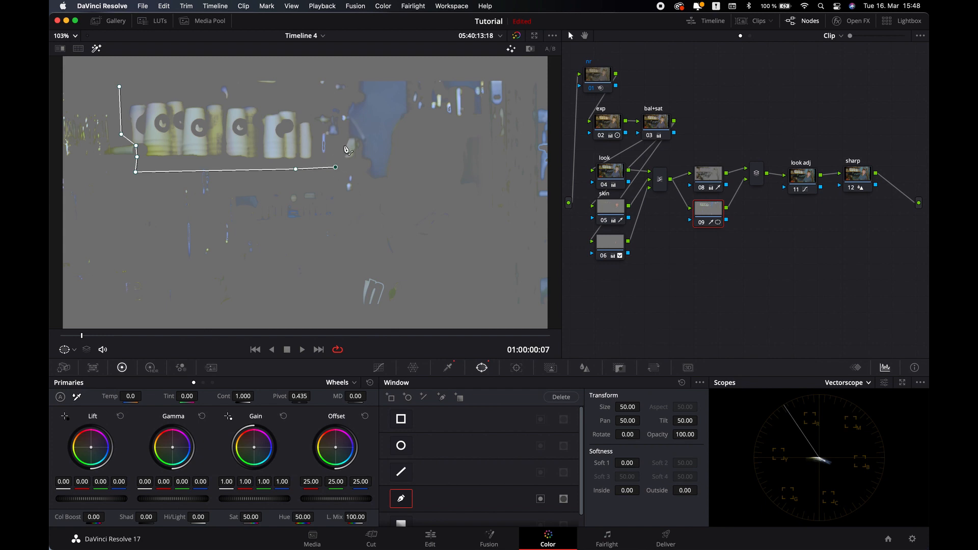
click(359, 161)
click(359, 139)
click(346, 134)
click(341, 105)
click(307, 96)
click(246, 98)
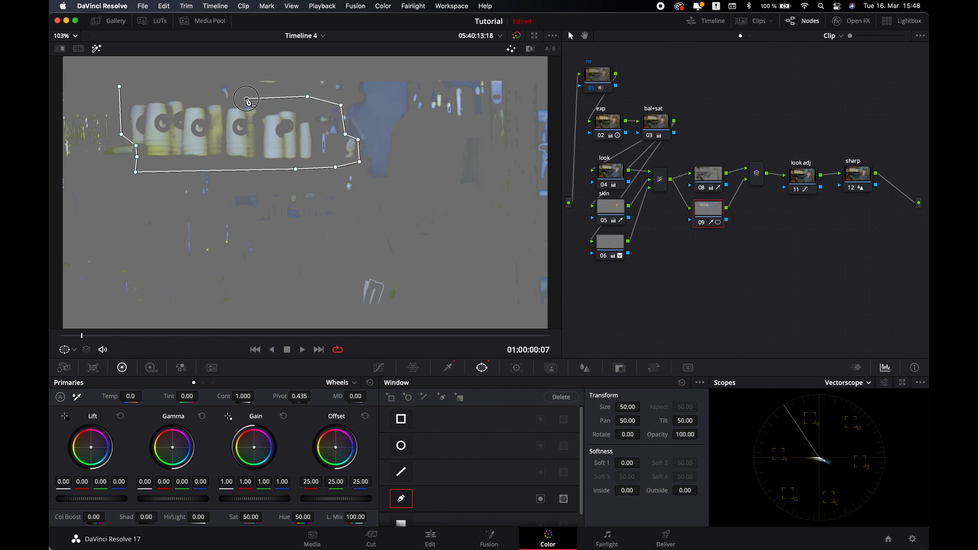
click(217, 101)
click(147, 83)
click(119, 87)
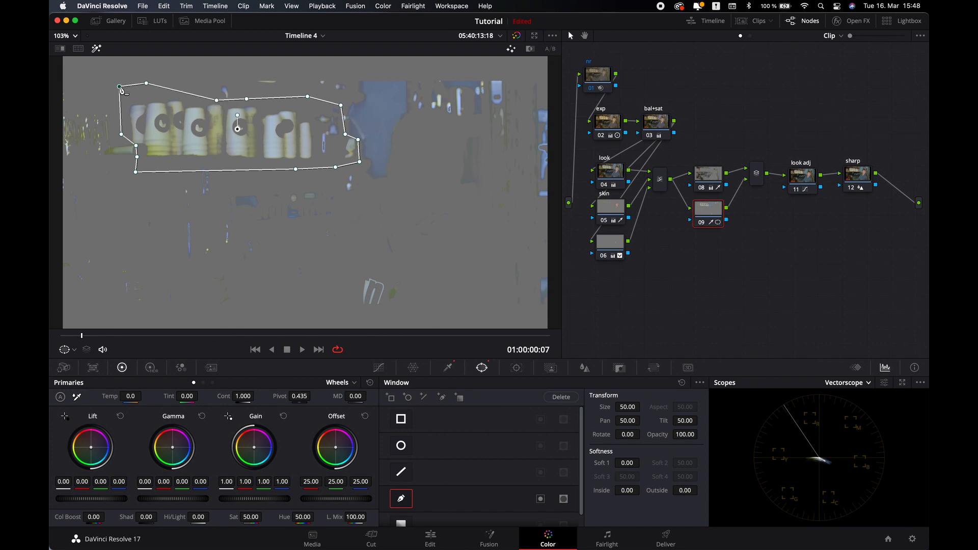
Track the cup window forward to the clip's end and in reverse to its start, with the highlight view turned off.
click(516, 367)
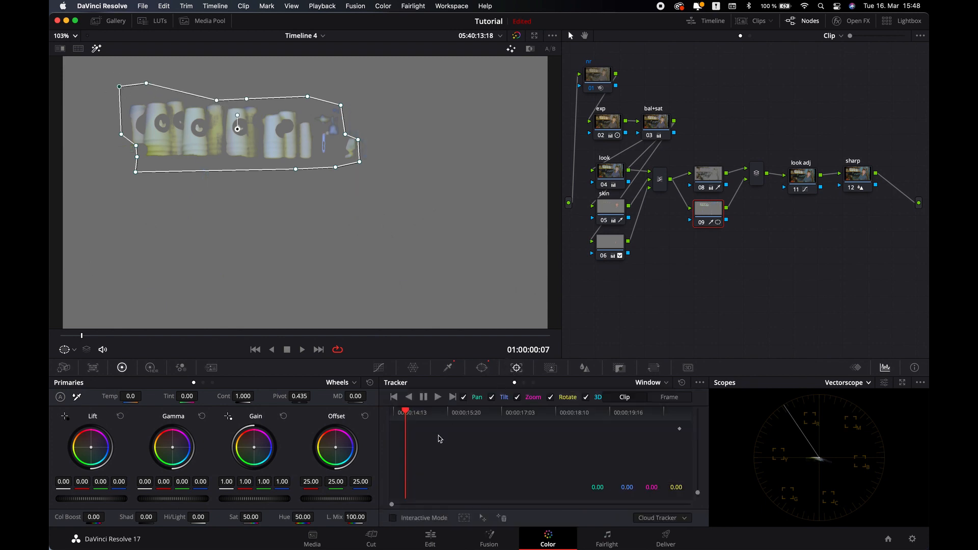
click(438, 397)
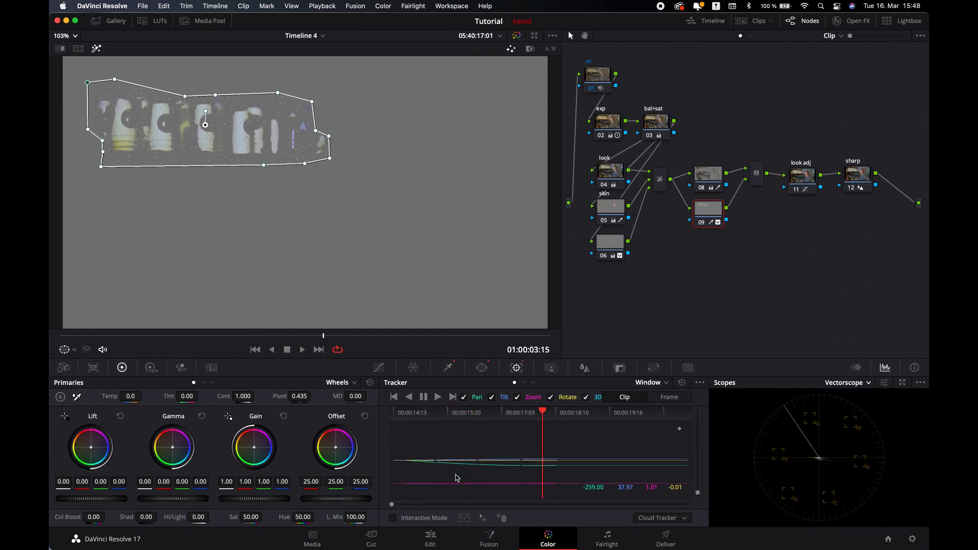
key(shift+h)
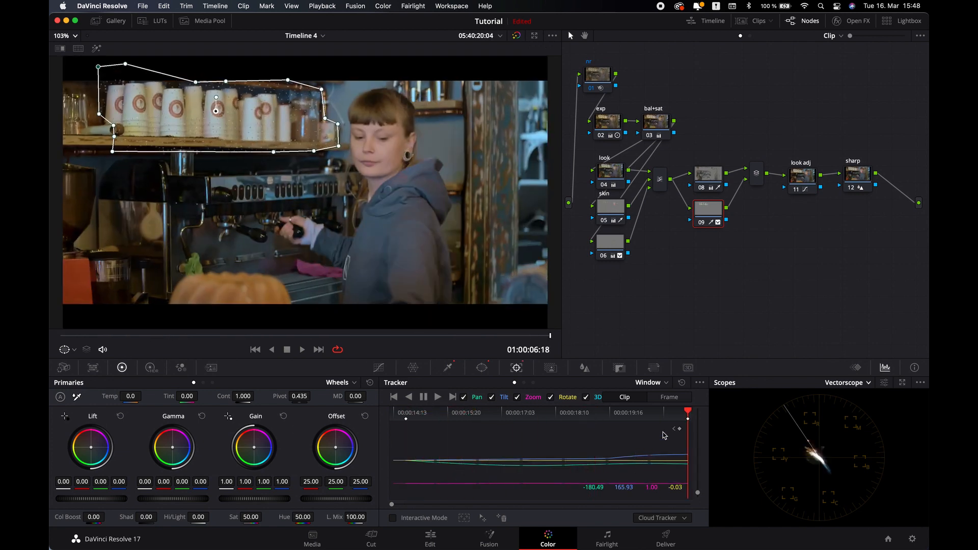
key(Up)
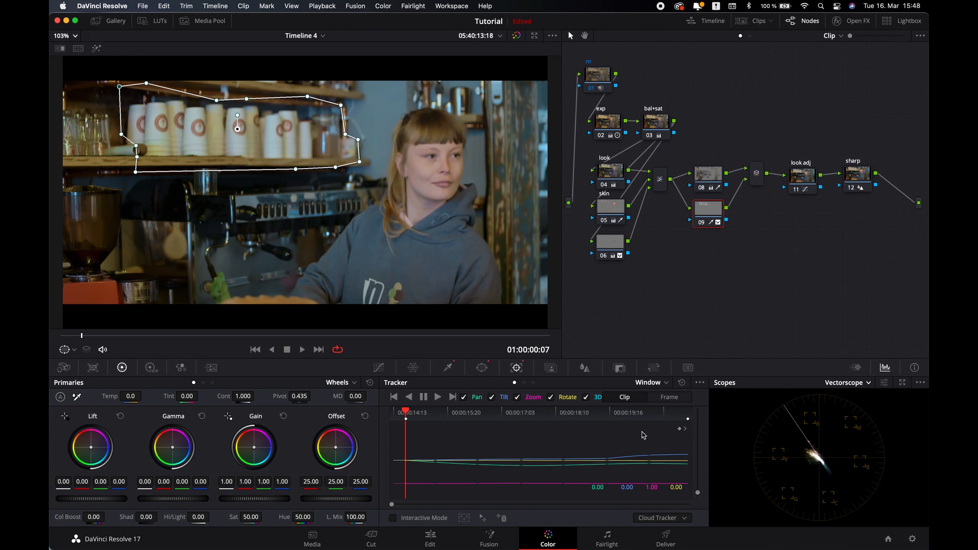
click(408, 397)
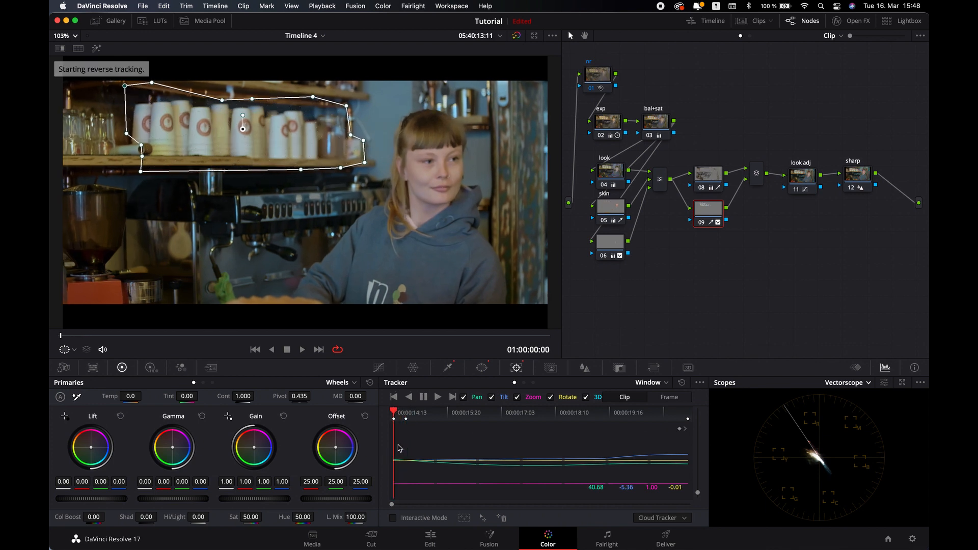
Cool the cups by shifting node 09's offset to red 22.95, green 24.84, blue 27.05, and reset the trial lift change.
click(378, 367)
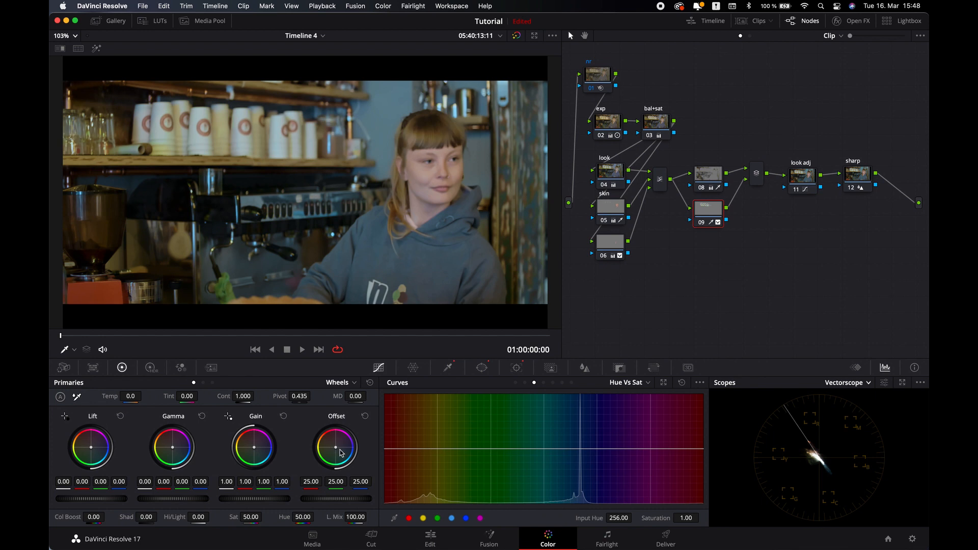
drag(339, 452, 336, 450)
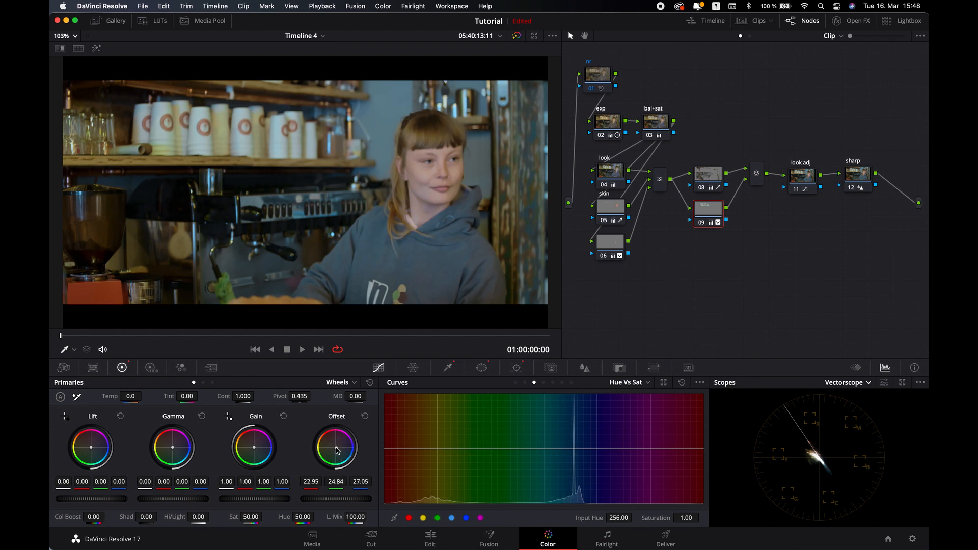
drag(93, 451, 91, 449)
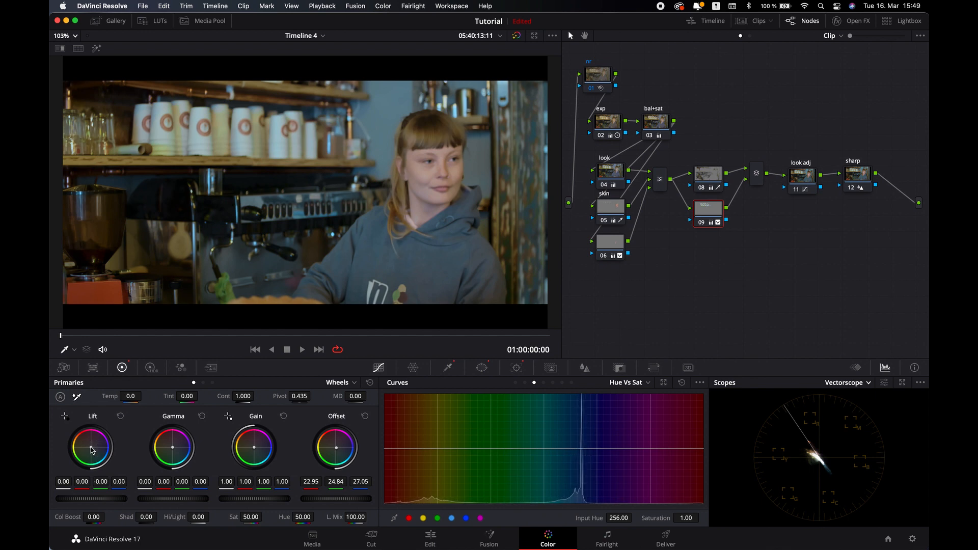
click(120, 417)
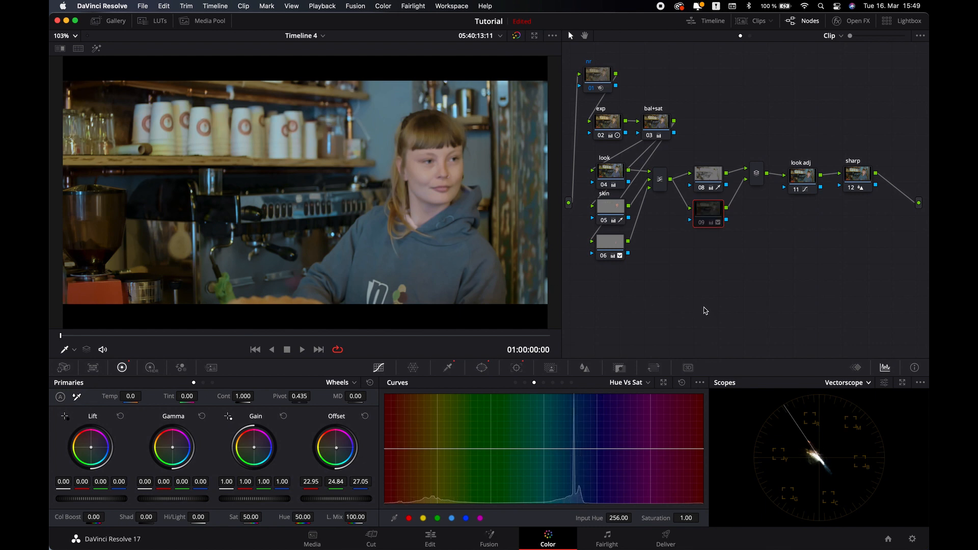
Label node 08 blacks and node 09 glass.
click(862, 182)
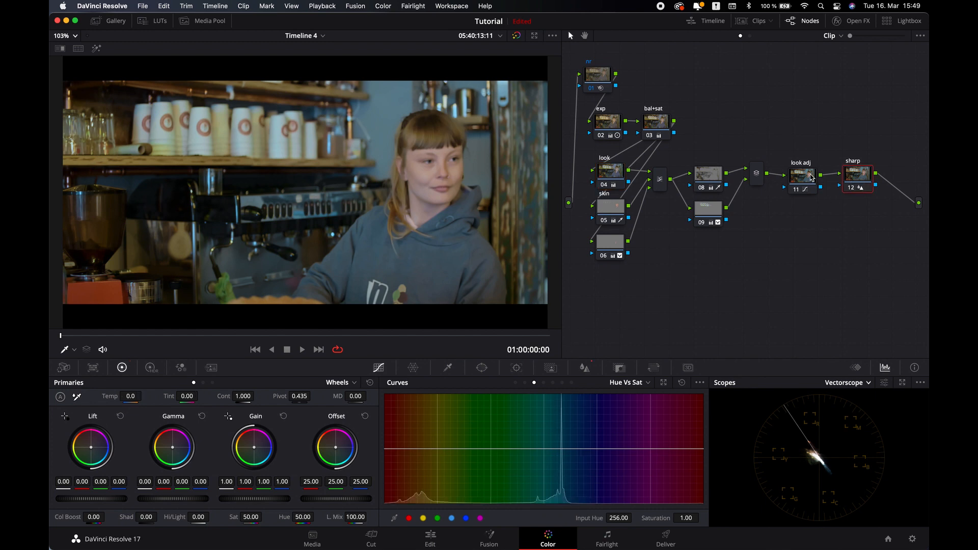
drag(716, 178, 706, 171)
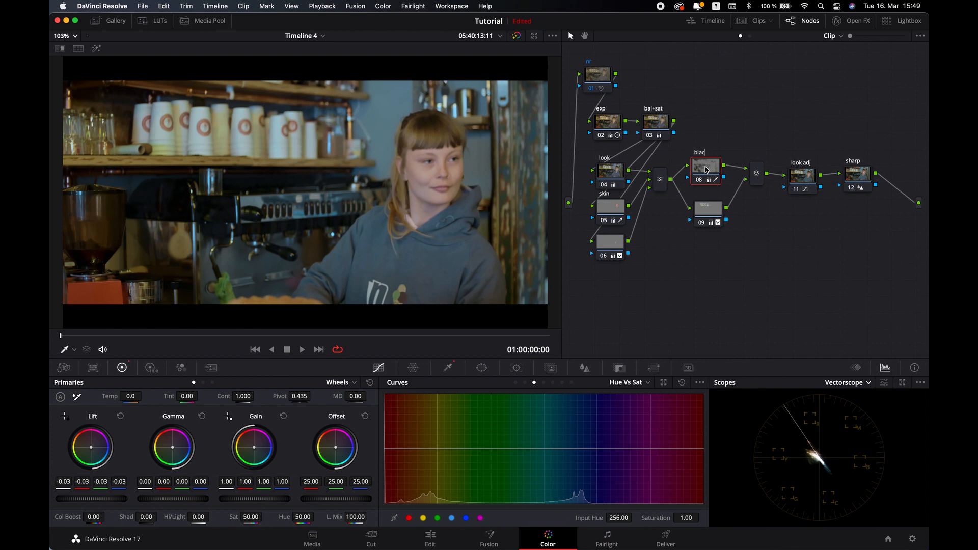
click(708, 206)
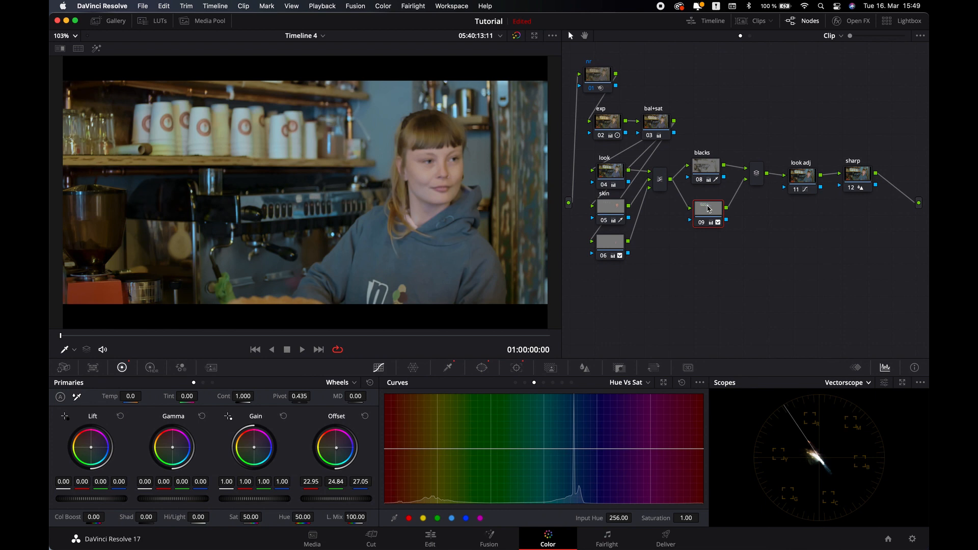
Add a serial node after the sharp node and place it in free space below the node tree.
click(861, 179)
key(alt+s)
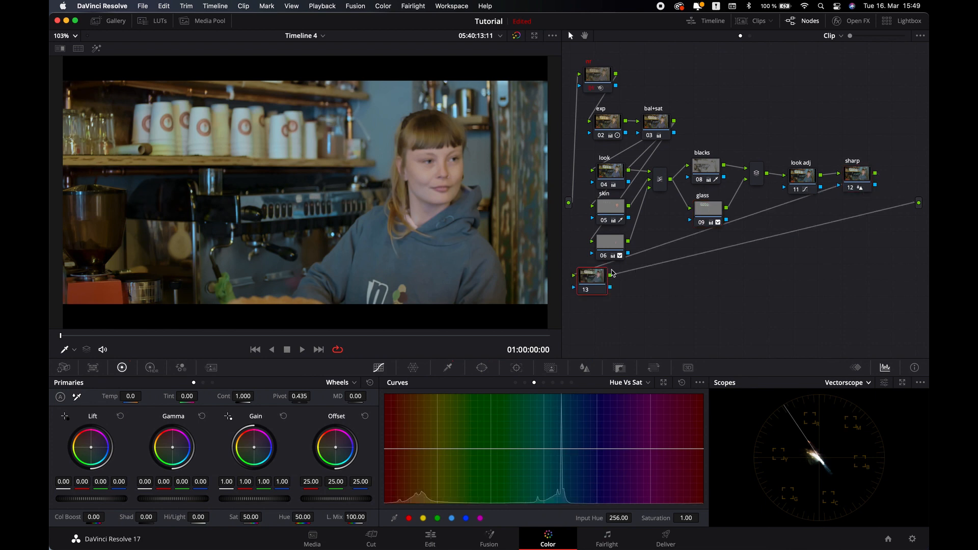
drag(593, 281, 685, 287)
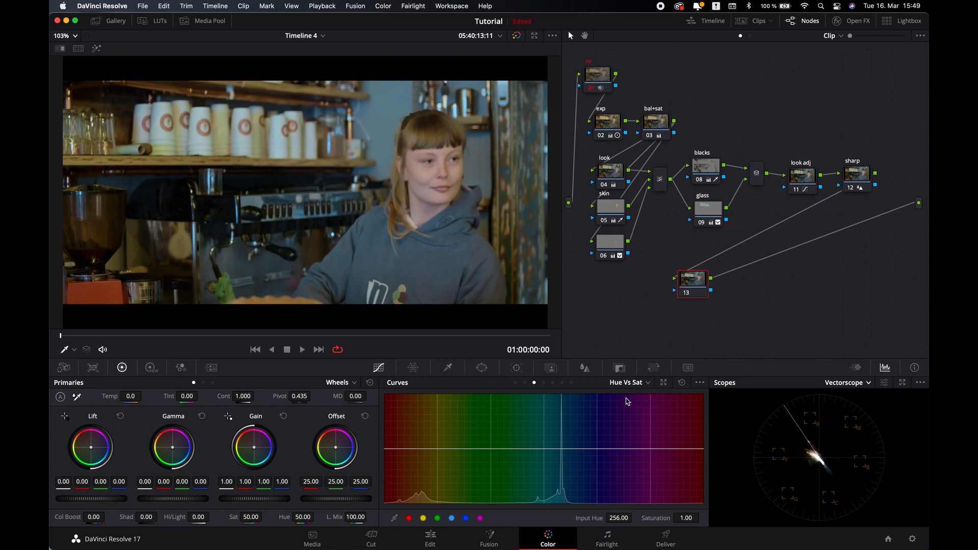
Add a circular window on node 13 and shape it around the woman with size 73.57 and aspect 38.81.
click(482, 367)
click(401, 446)
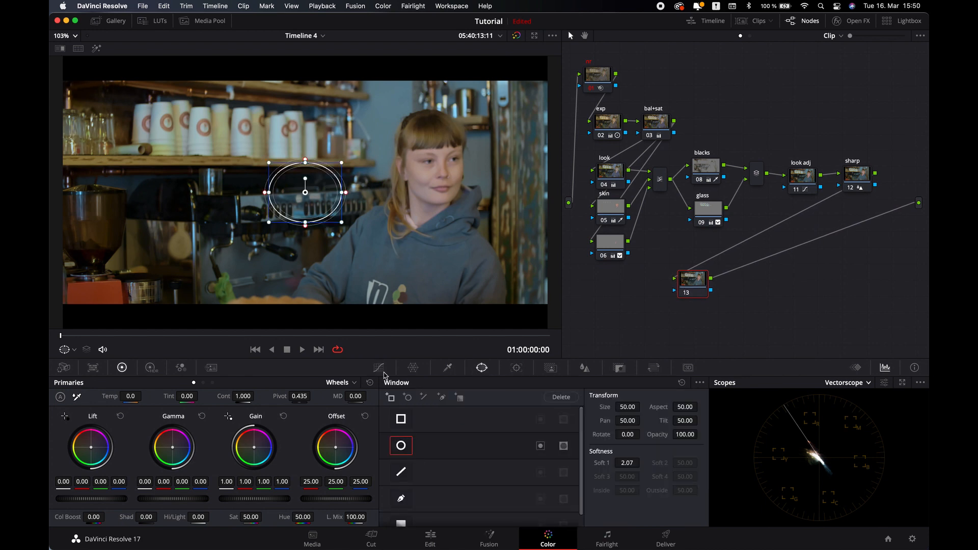
drag(312, 204, 432, 312)
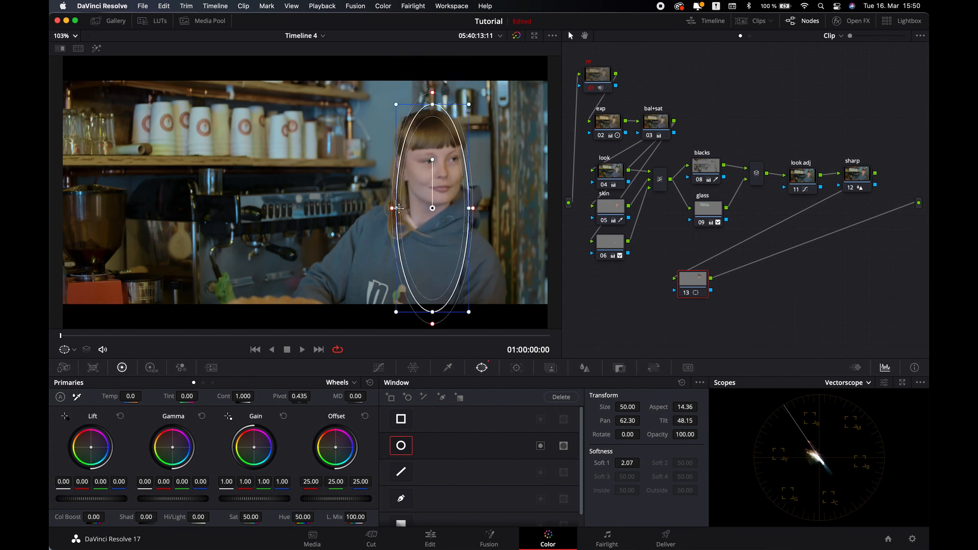
drag(396, 209, 351, 208)
drag(441, 240, 401, 218)
drag(471, 187, 504, 194)
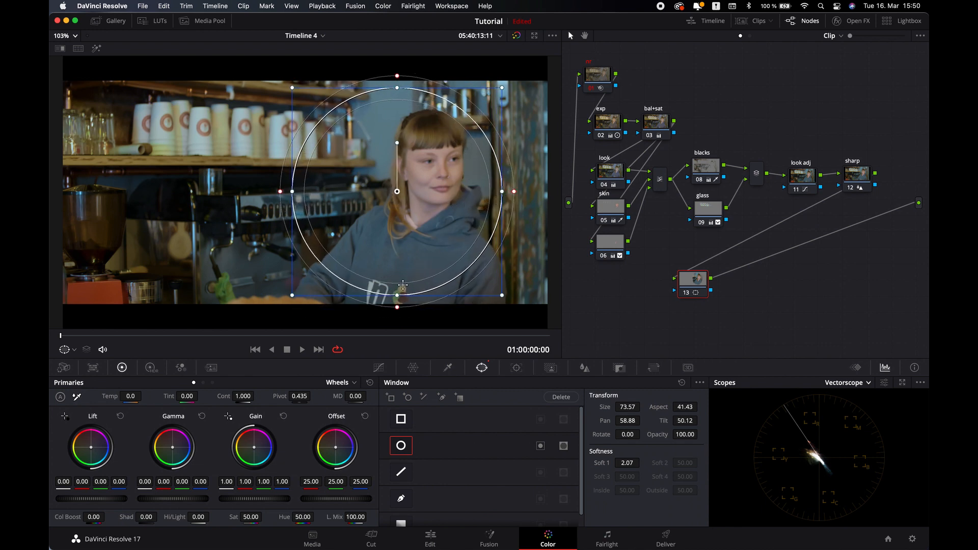
drag(398, 297, 399, 316)
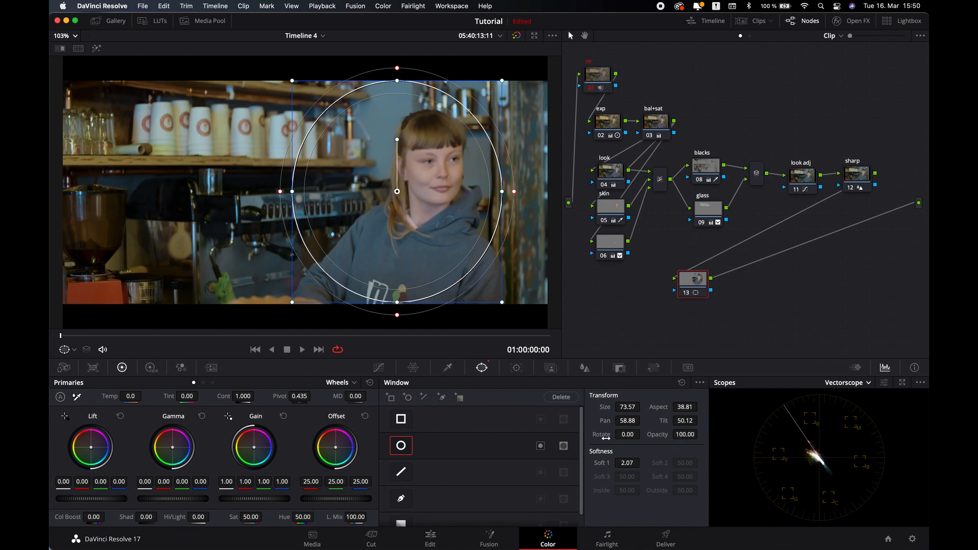
Set the circular window's softness to 42.55 and shift it to pan 59.22 and tilt 49.65.
click(517, 367)
click(489, 369)
drag(627, 463, 744, 259)
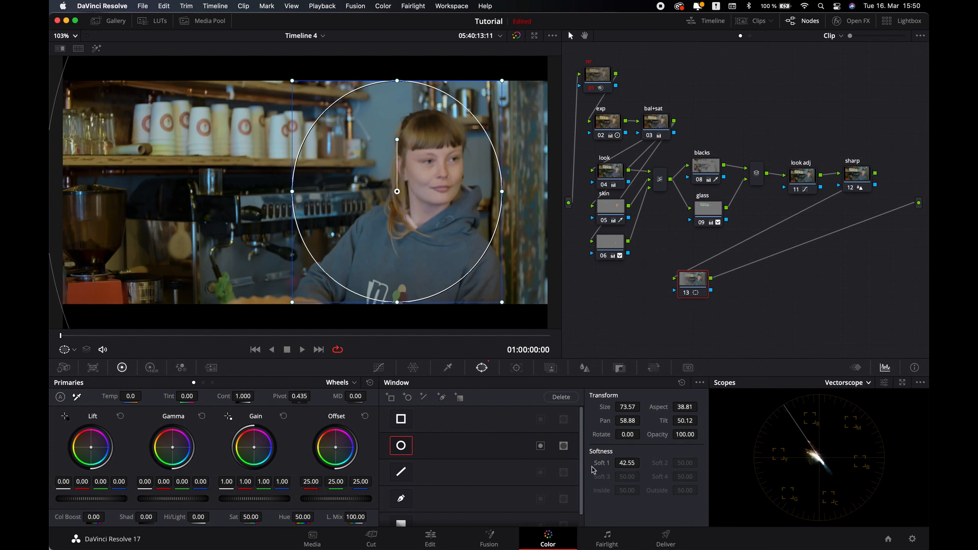
drag(447, 245, 451, 249)
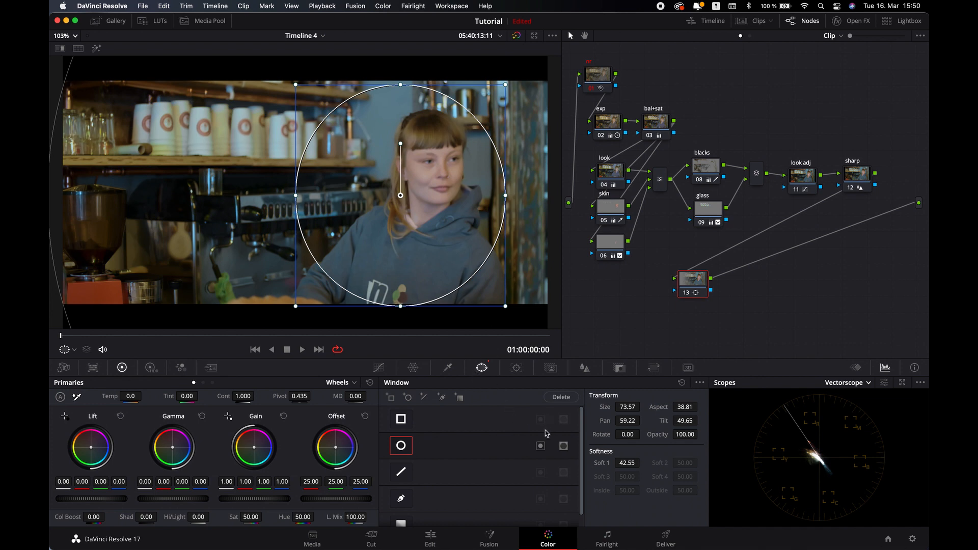
Invert the circular window and darken the surroundings by lowering the middle of the custom curve slightly.
click(540, 446)
click(378, 367)
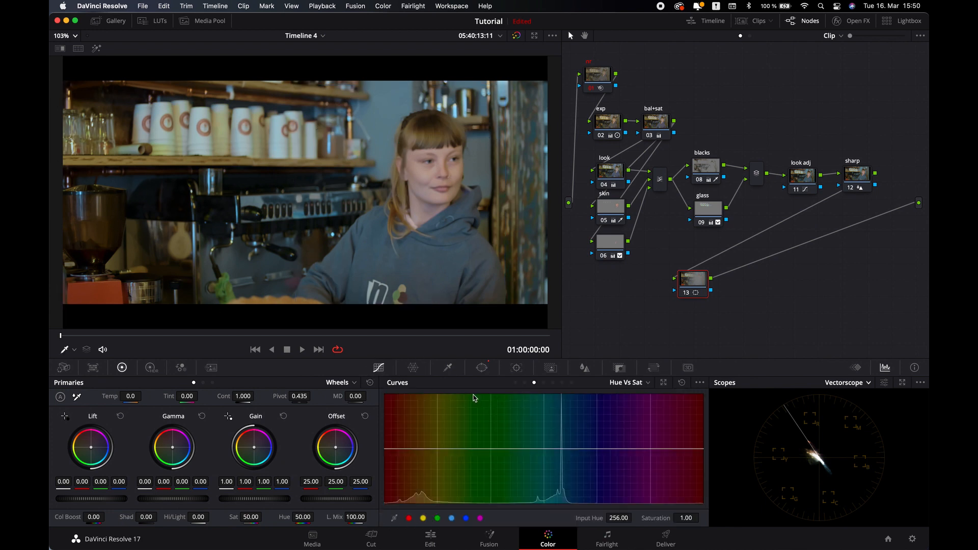
click(516, 382)
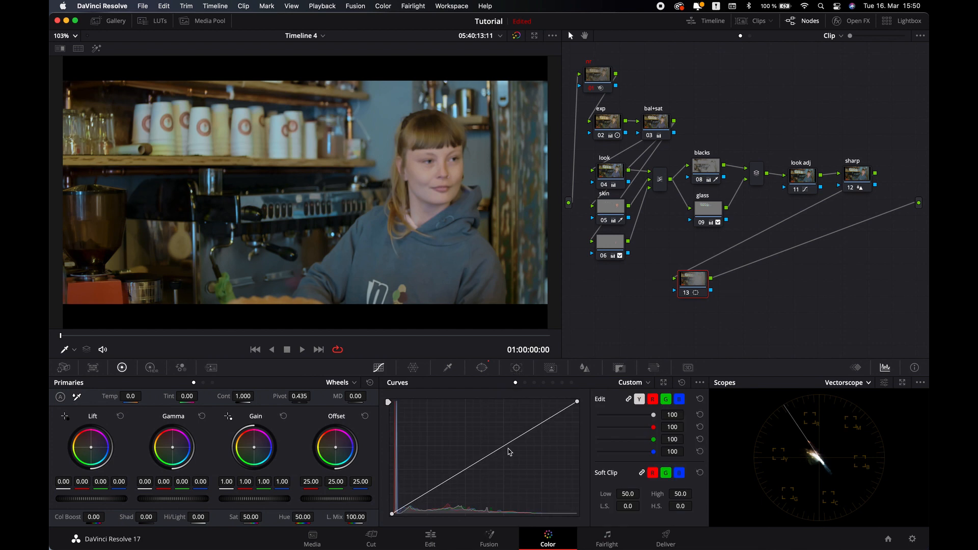
mouse_move(500, 452)
mouse_down()
mouse_move(492, 449)
mouse_move(501, 460)
mouse_up()
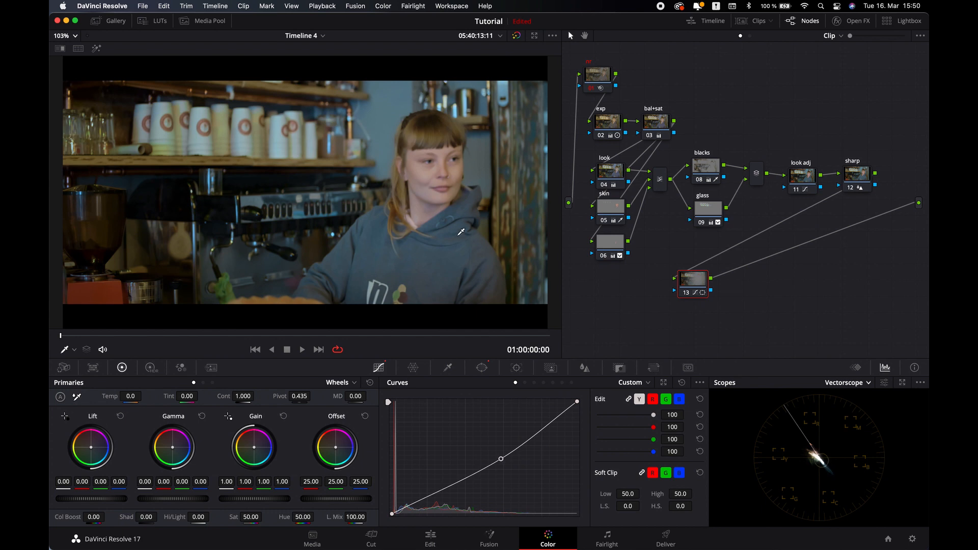
Add an outside node after node 13, set its midtone detail to 9.00 and its linked sharpening radius to 0.47.
drag(689, 283, 681, 284)
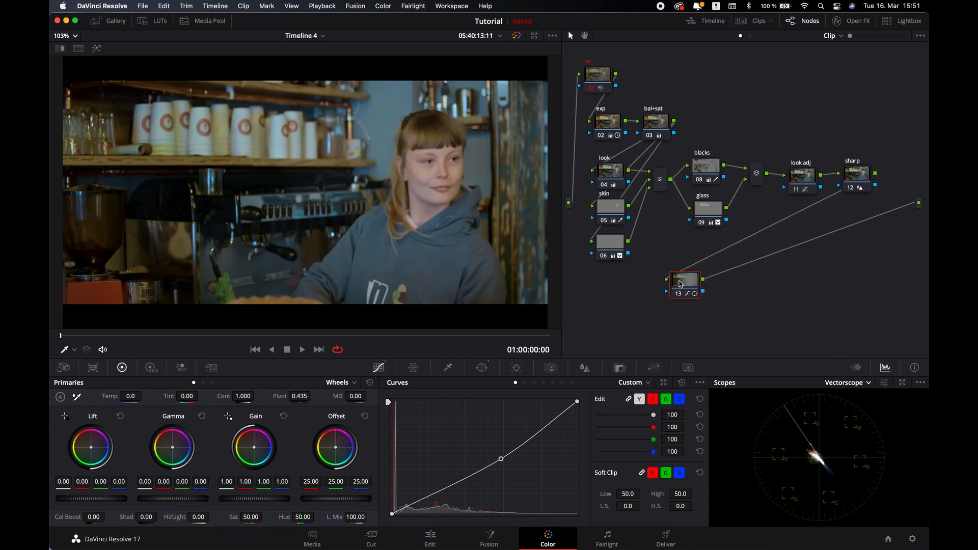
key(alt+s)
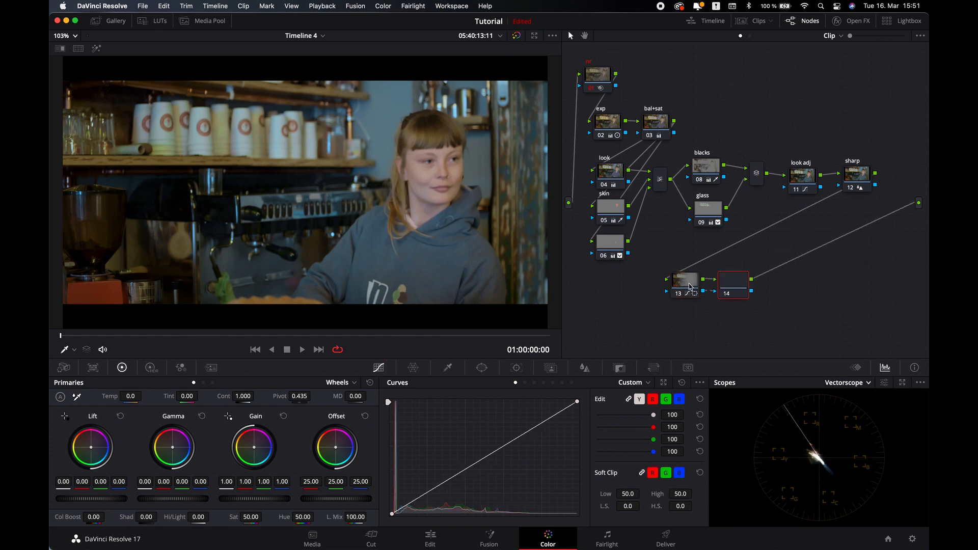
click(736, 282)
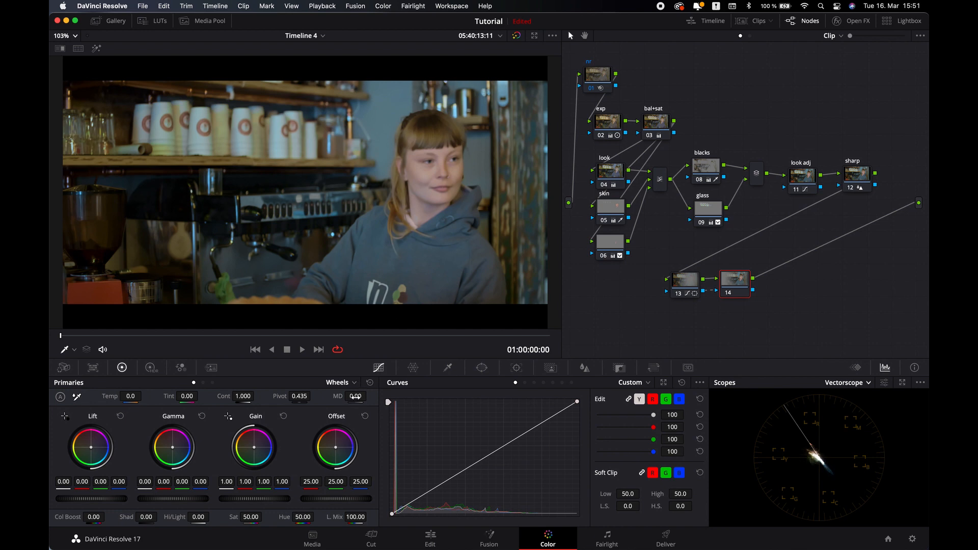
mouse_move(355, 397)
mouse_down()
mouse_move(427, 406)
mouse_move(355, 396)
mouse_up()
click(585, 367)
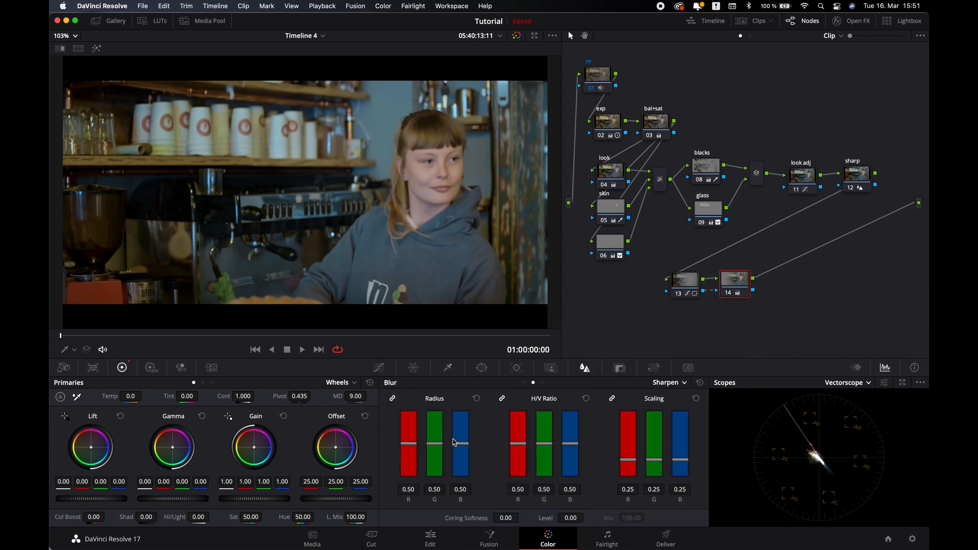
drag(437, 444, 439, 448)
Play back the graded clip, and label node 13 vign and node 14 focus.
key(space)
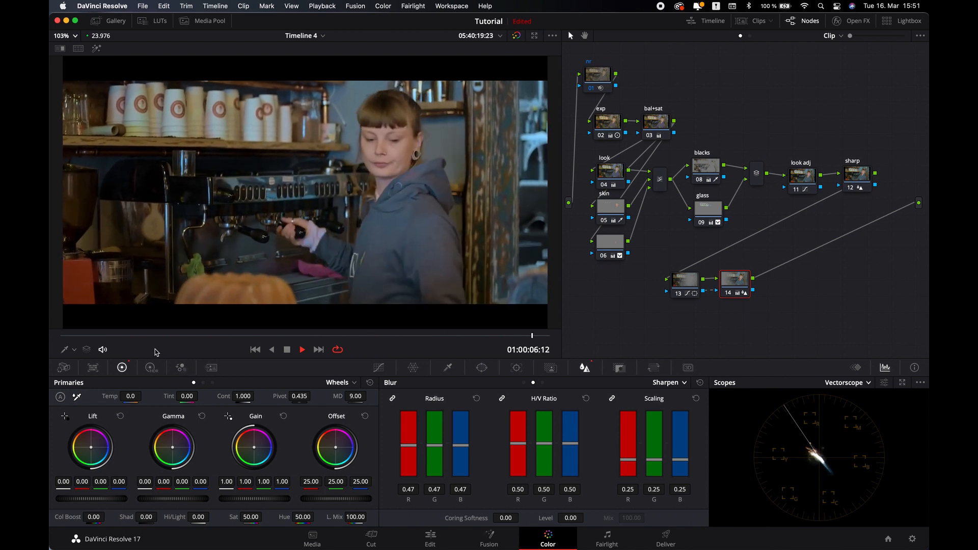
key(space)
click(683, 285)
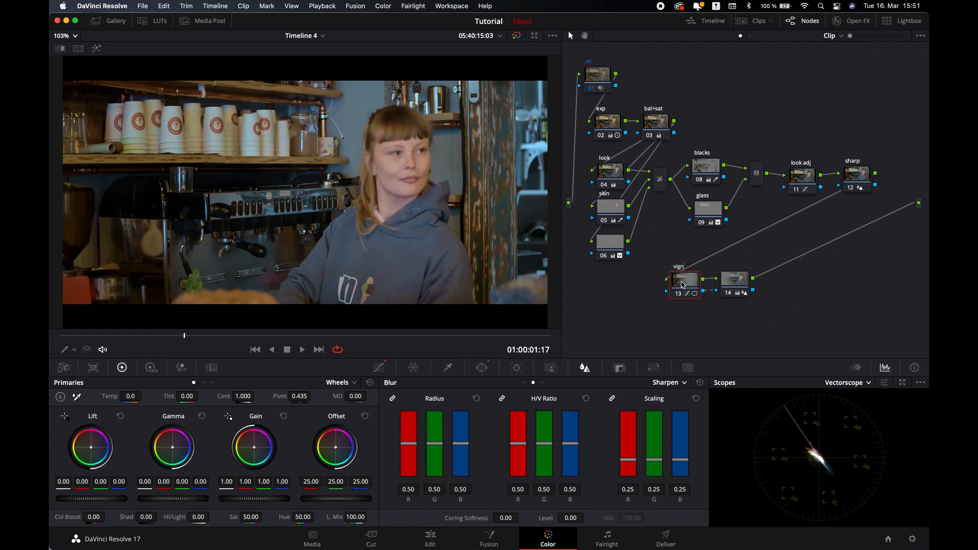
click(747, 289)
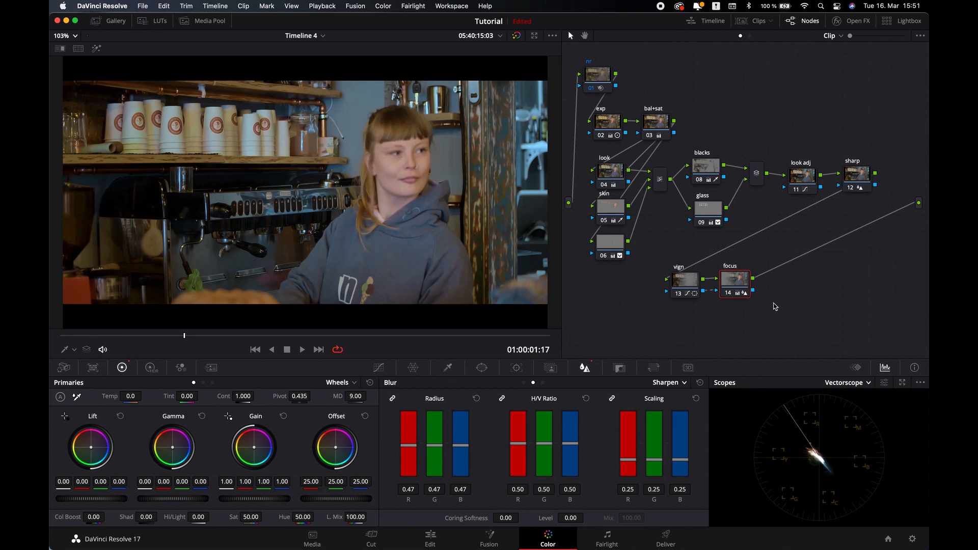
Add a serial node after the focus node and apply the Film Grain effect to it.
key(alt+s)
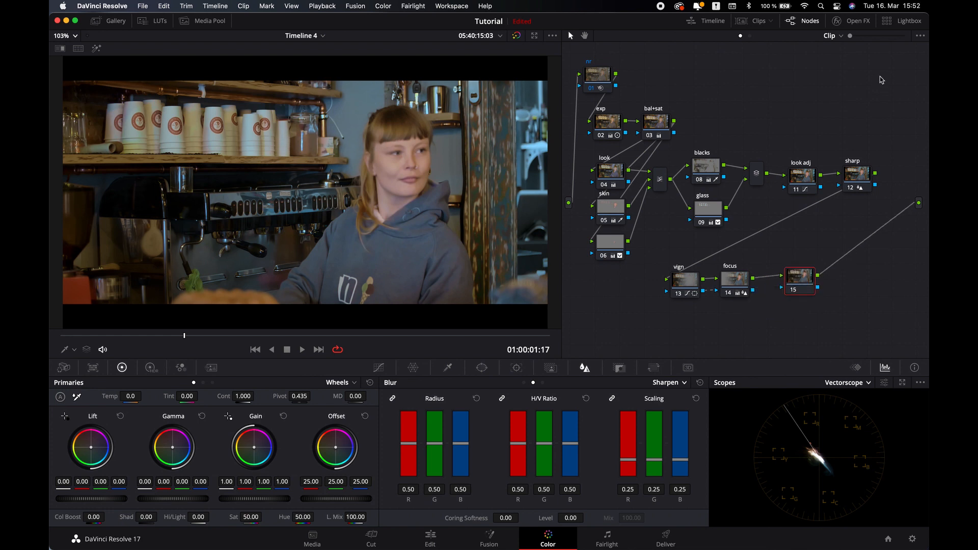
click(867, 21)
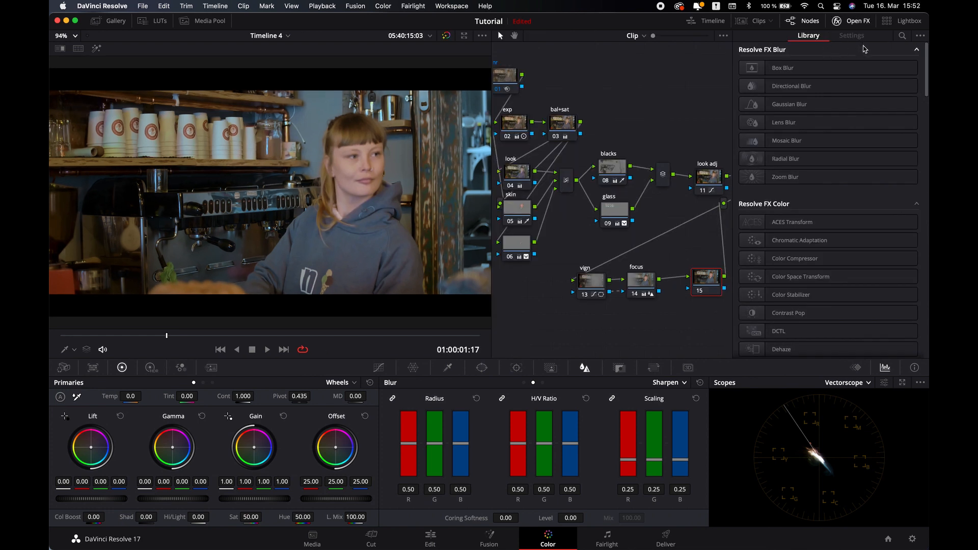
click(901, 36)
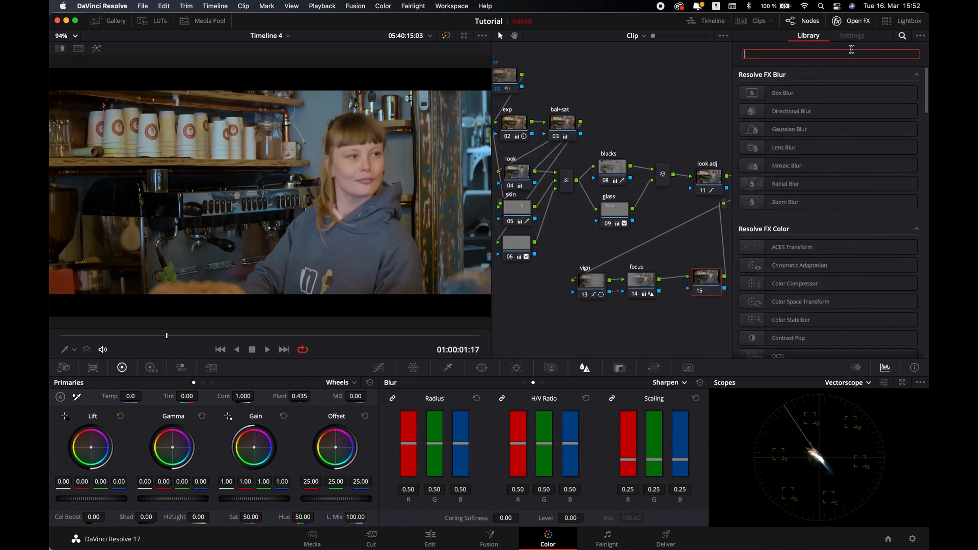
text(film)
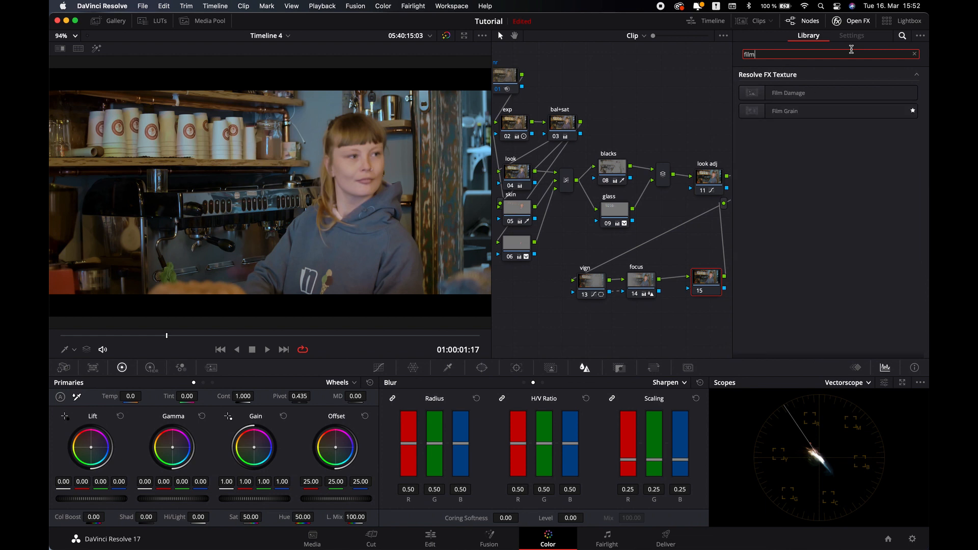
drag(825, 109, 713, 289)
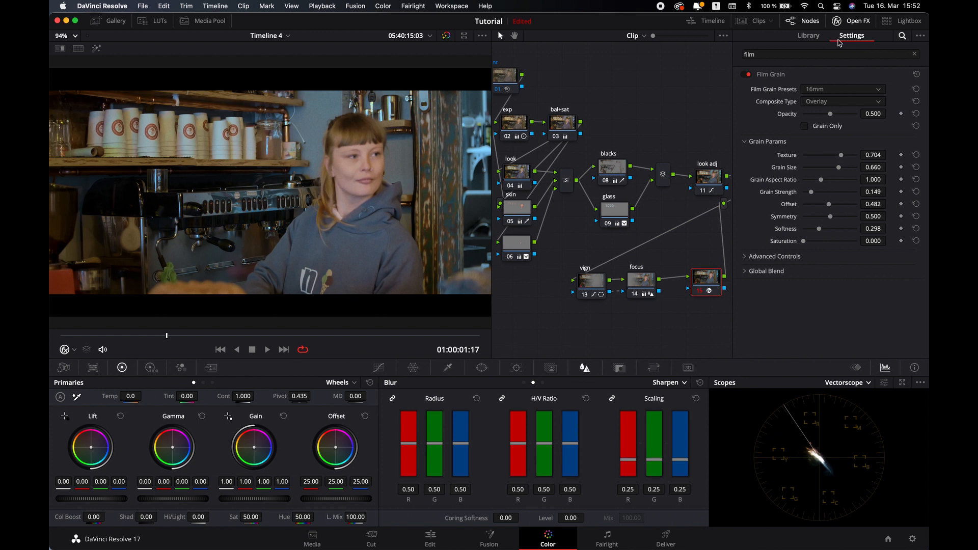
Choose the 35mm 400T film grain preset.
click(831, 91)
scroll(829, 186, down, 2)
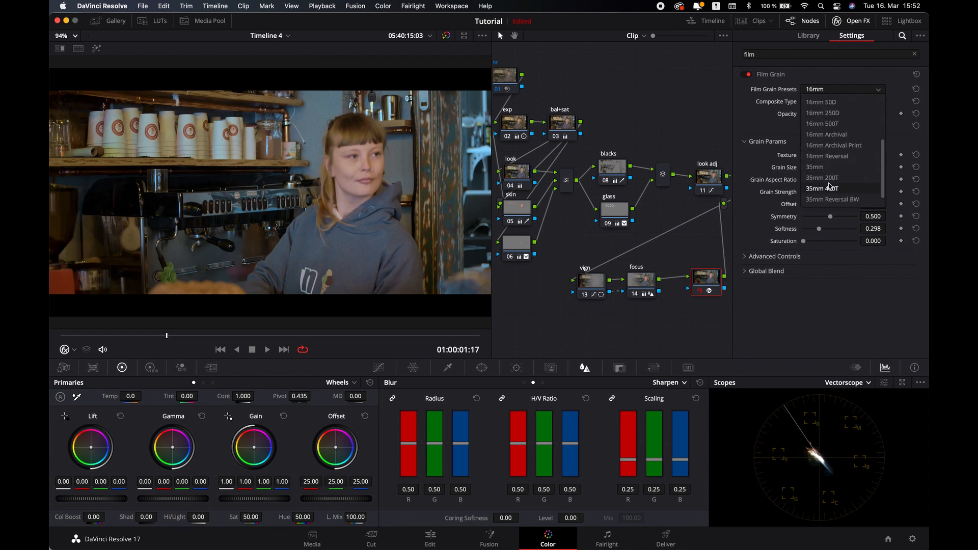
click(830, 190)
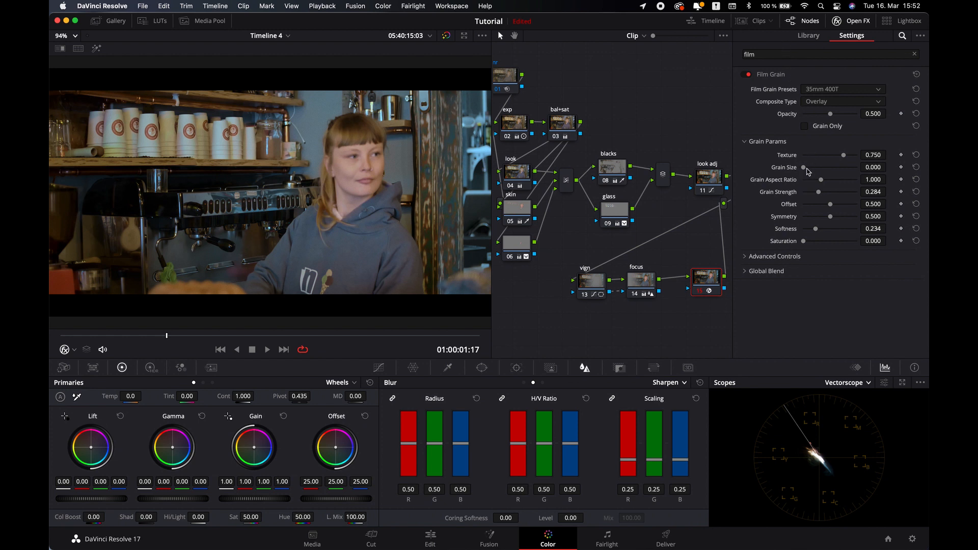
Raise the grain size slightly above zero and play back the clip in the enlarged viewer.
drag(806, 171, 807, 170)
key(alt+f)
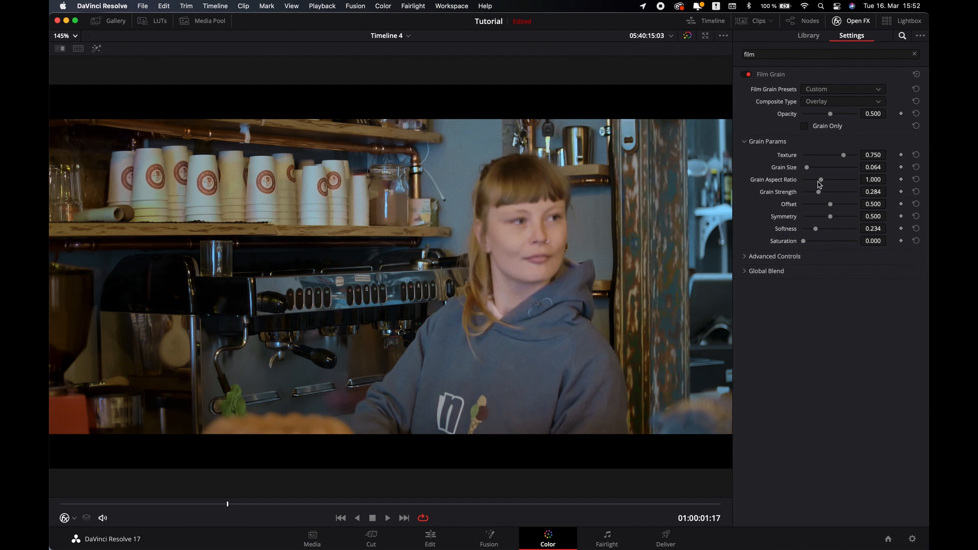
drag(818, 192, 809, 168)
drag(810, 168, 812, 170)
click(855, 23)
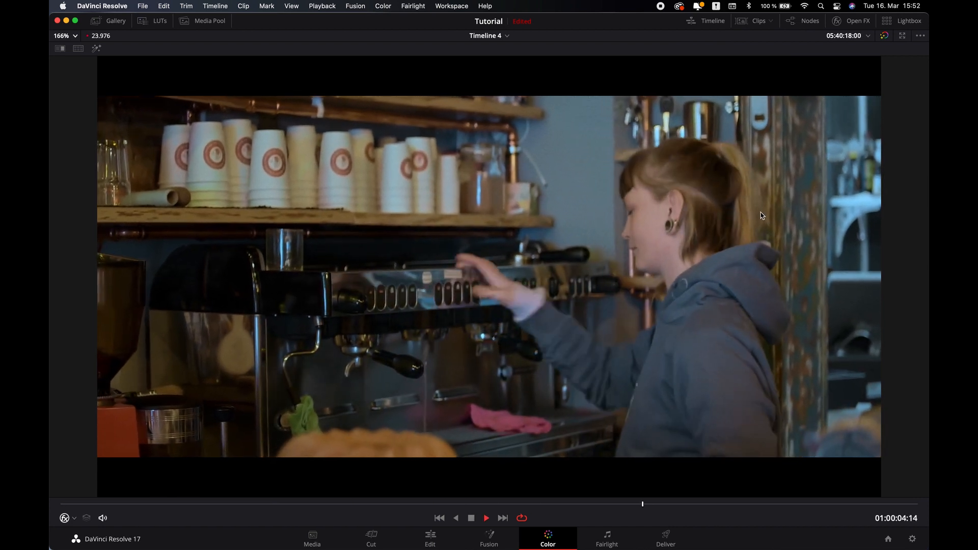
key(space)
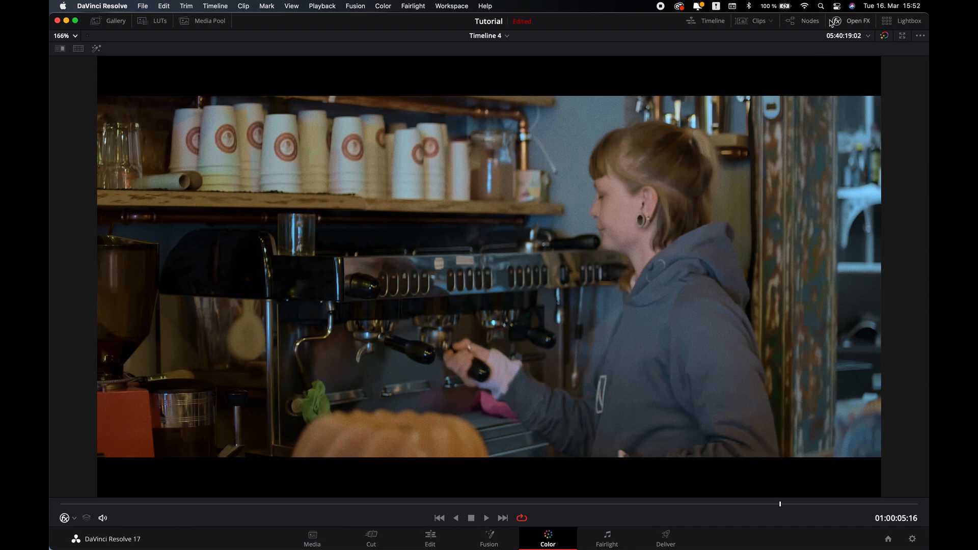
Set the grain size to 0.046 and the grain strength to 0.266, and play back part of the clip.
click(838, 21)
drag(811, 167, 817, 192)
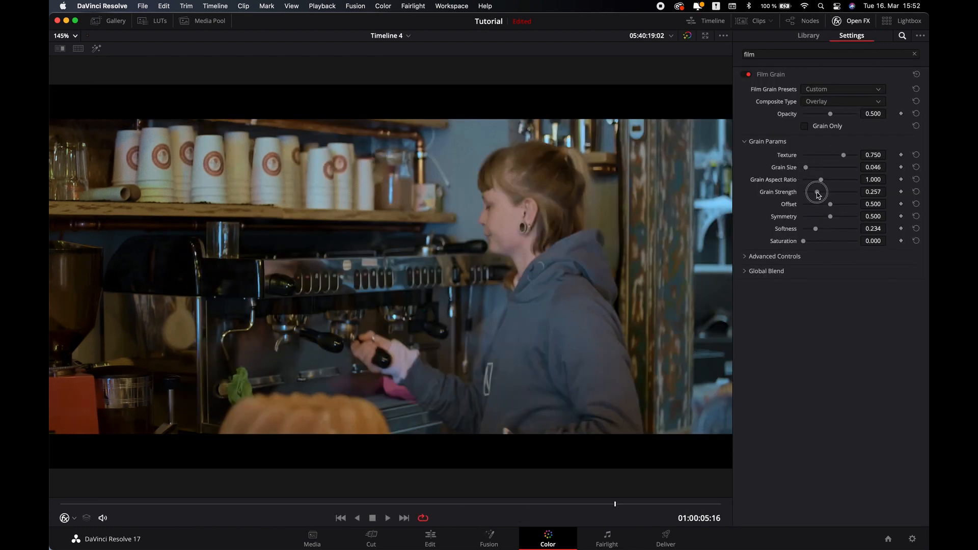
key(alt+f)
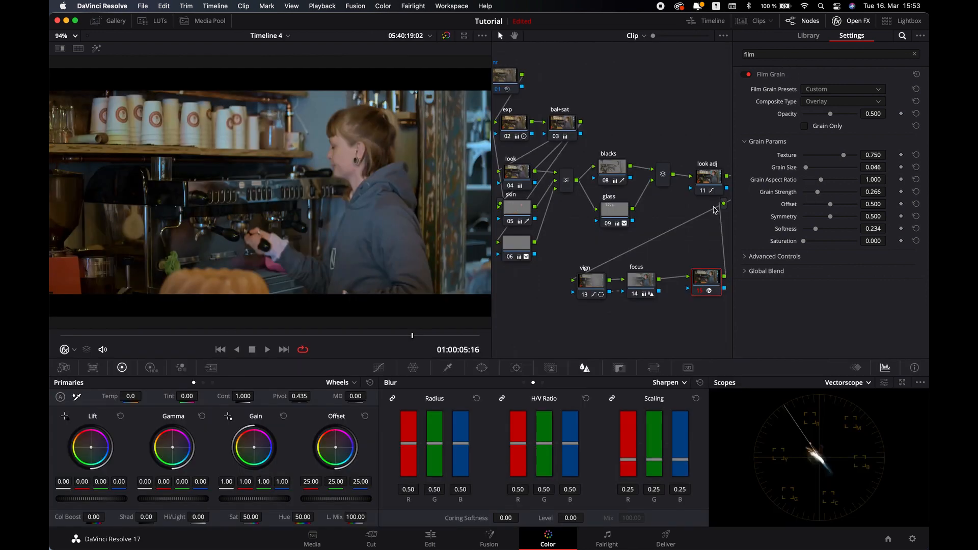
click(849, 22)
key(space)
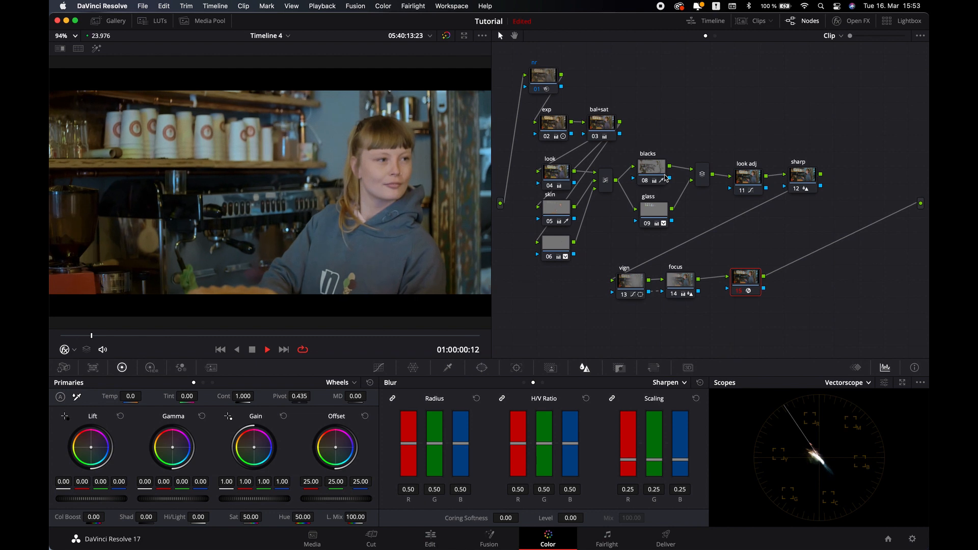
key(space)
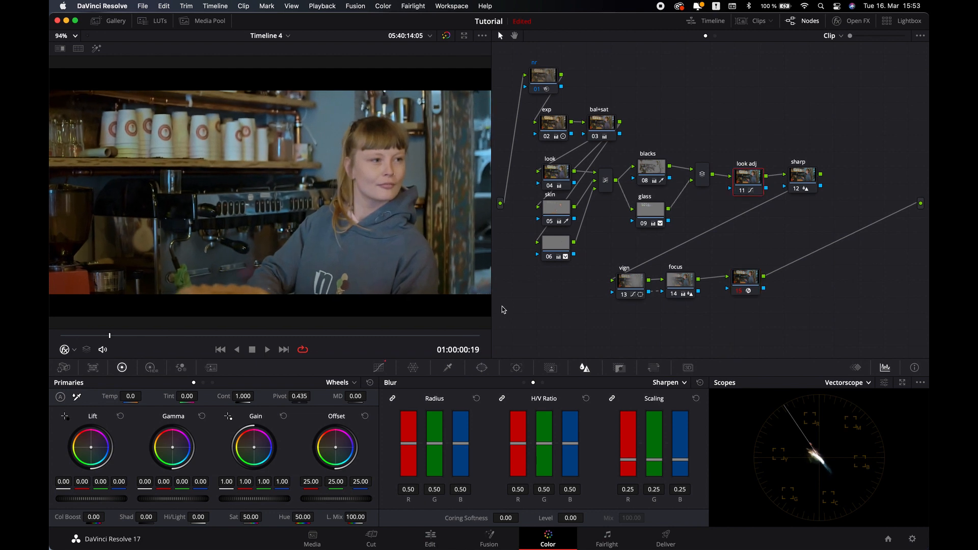
Warm the log shadows of the look adj node to 0.02, -0.01 and -0.02, and play back the clip in a widened viewer.
click(212, 383)
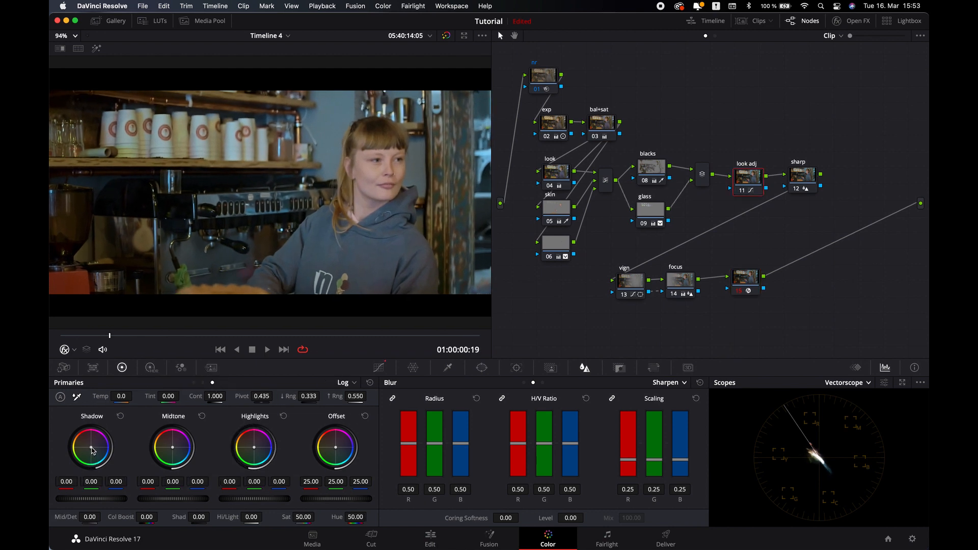
drag(91, 447, 91, 446)
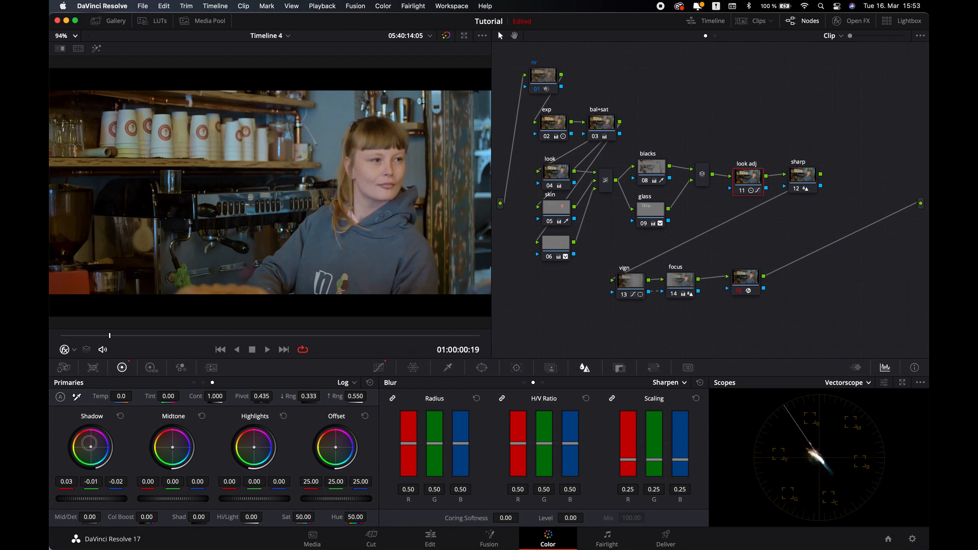
drag(90, 443, 90, 446)
key(space)
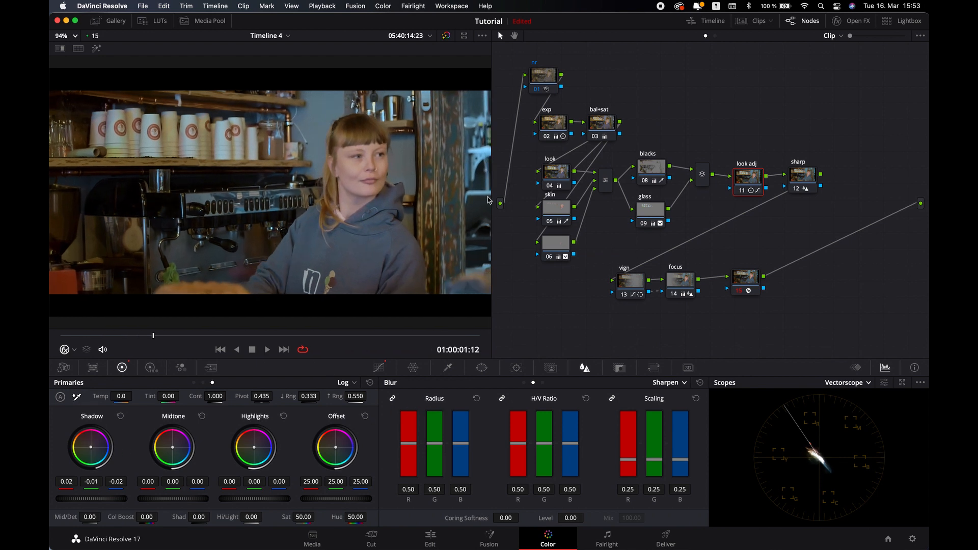
drag(492, 195, 574, 195)
key(space)
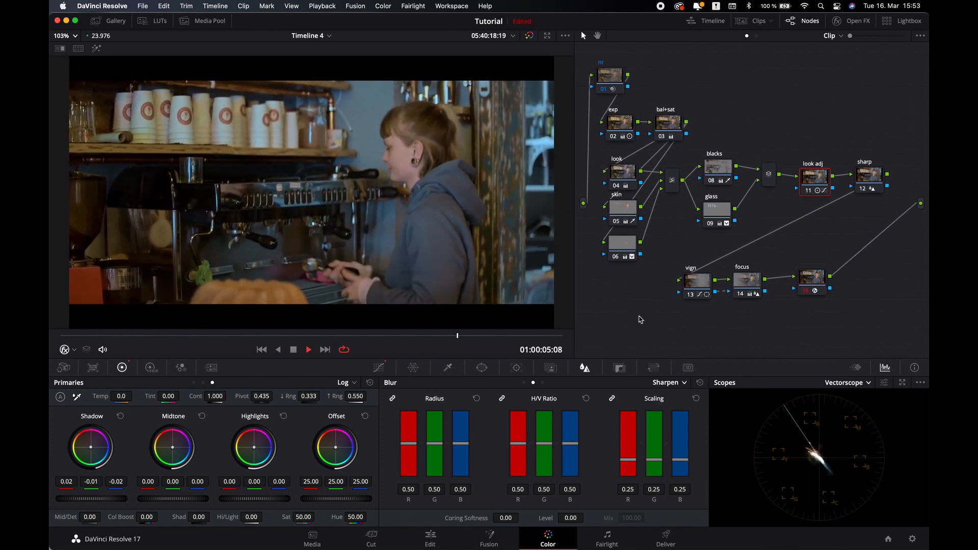
key(space)
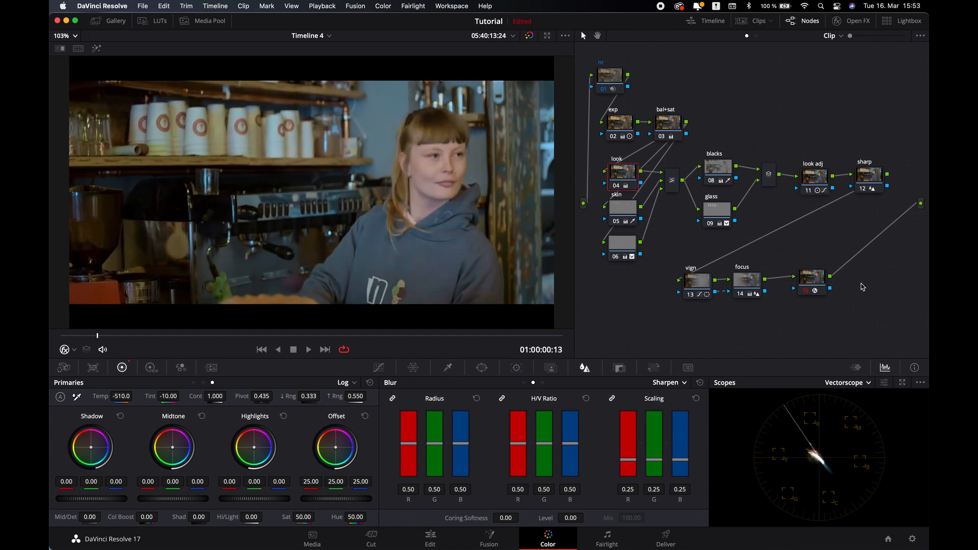
Label node 15 film grain and disable all nodes in the tree.
click(821, 284)
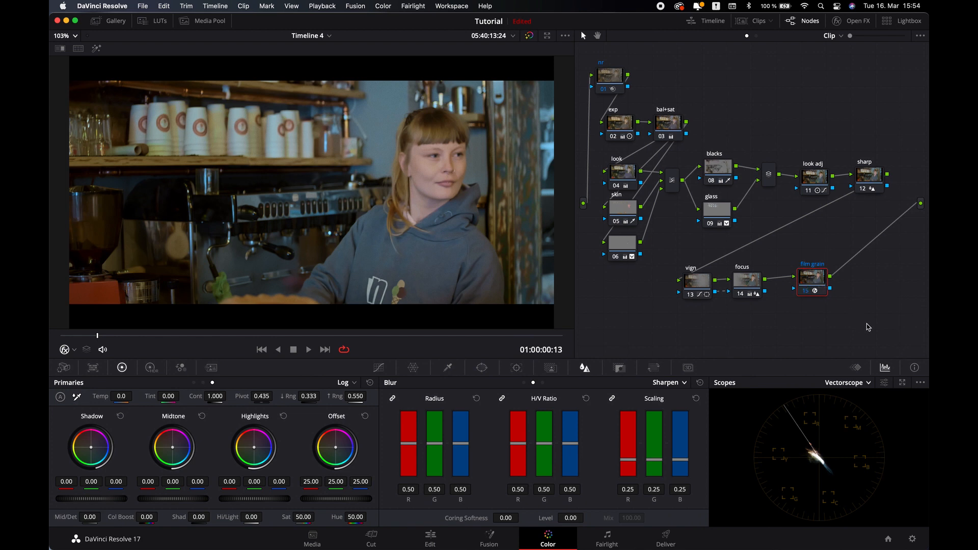
click(903, 336)
drag(903, 336, 590, 56)
key(super+d)
Re-enable the nr and exp nodes one after the other and show the exp node's lift, gamma and gain wheels.
click(618, 78)
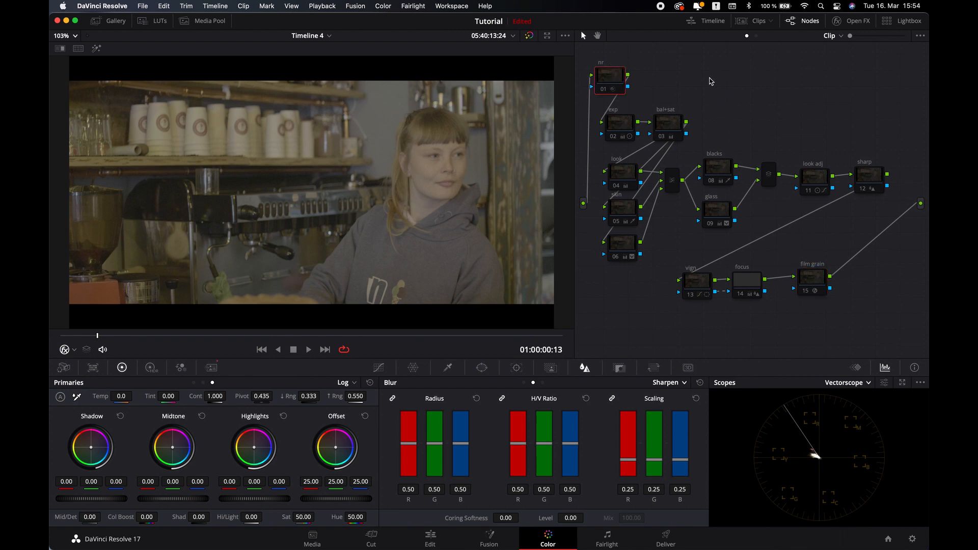
key(super+d)
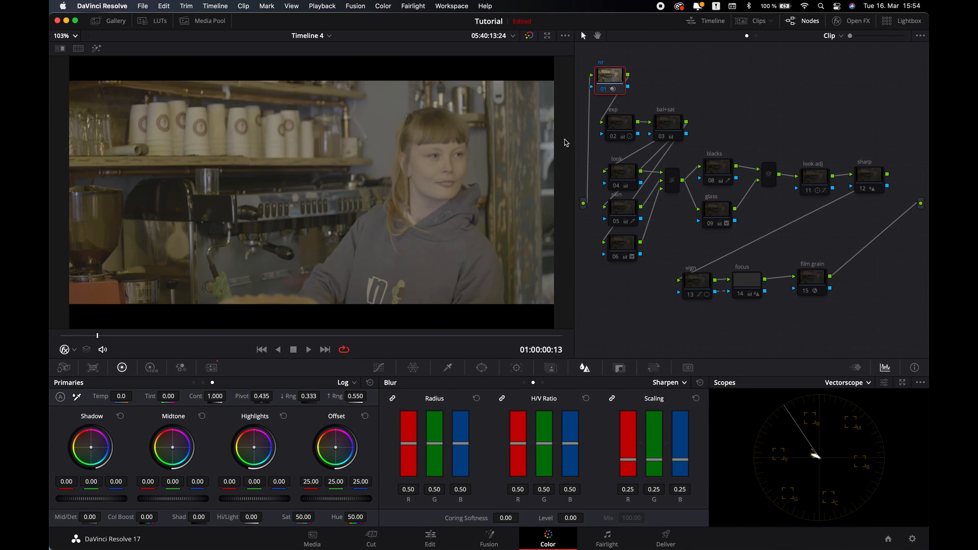
click(613, 126)
key(ctrl+d)
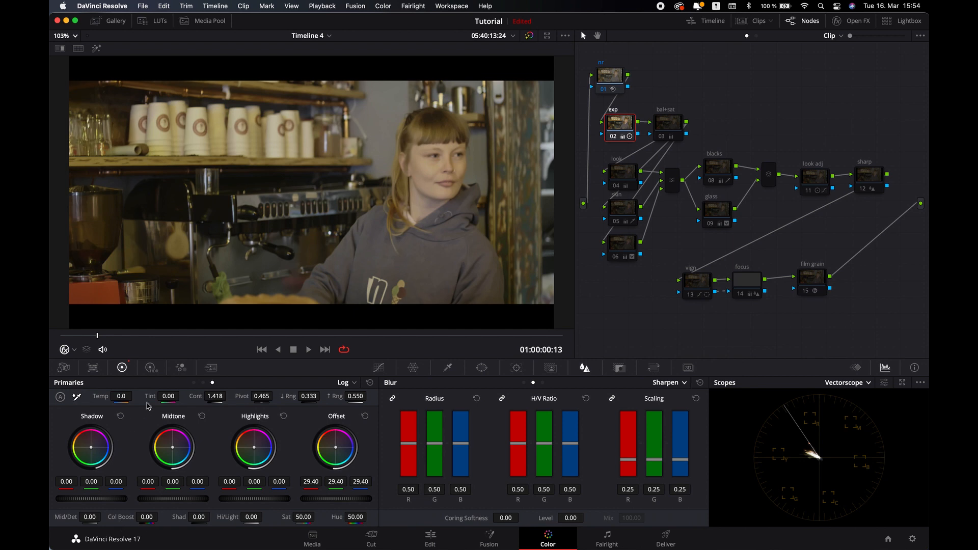
click(193, 382)
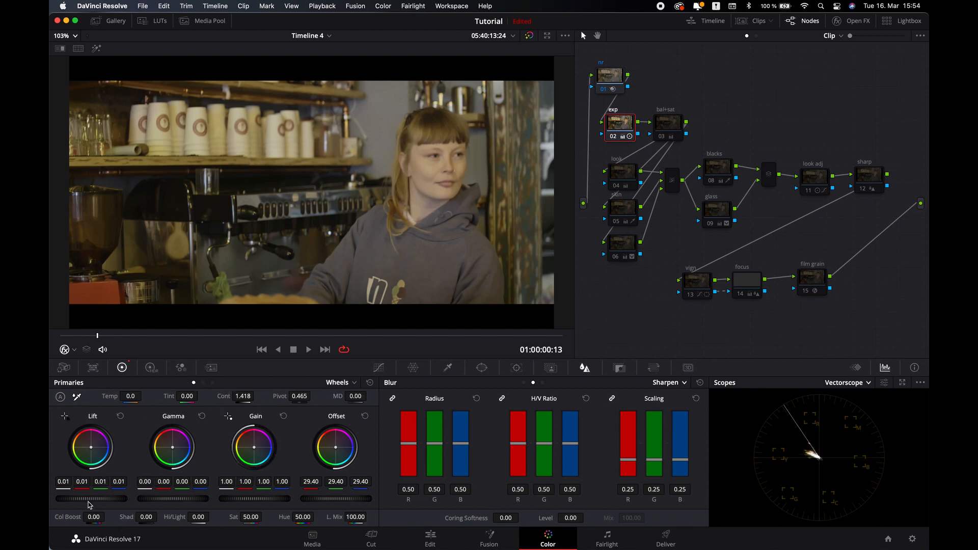
Re-enable the bal+sat, look and skin nodes and node 06 one by one, reviewing each node's effect.
click(660, 129)
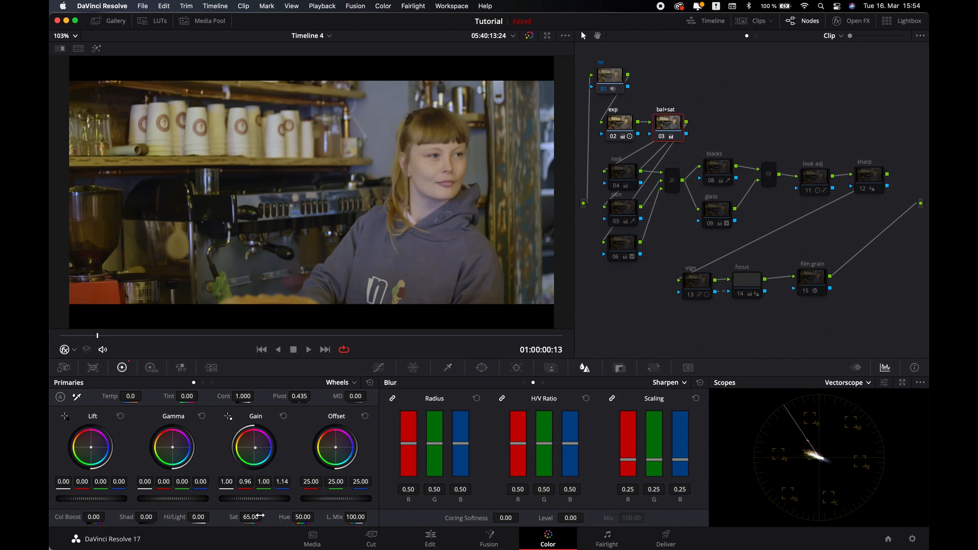
click(621, 178)
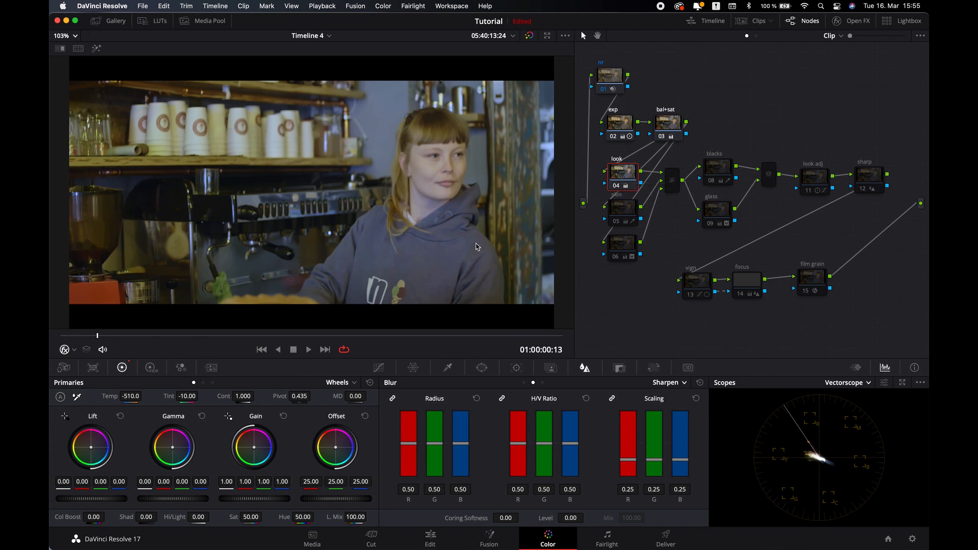
click(621, 210)
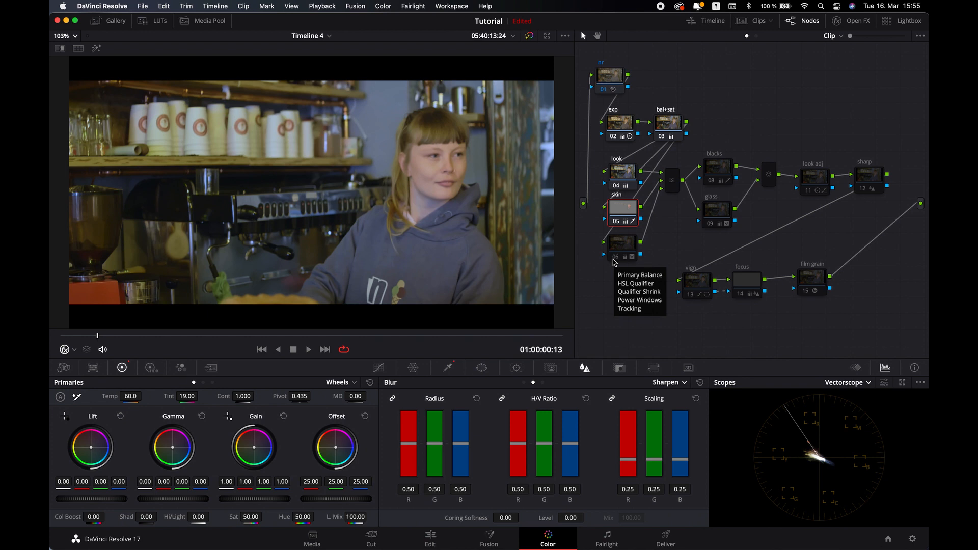
click(622, 245)
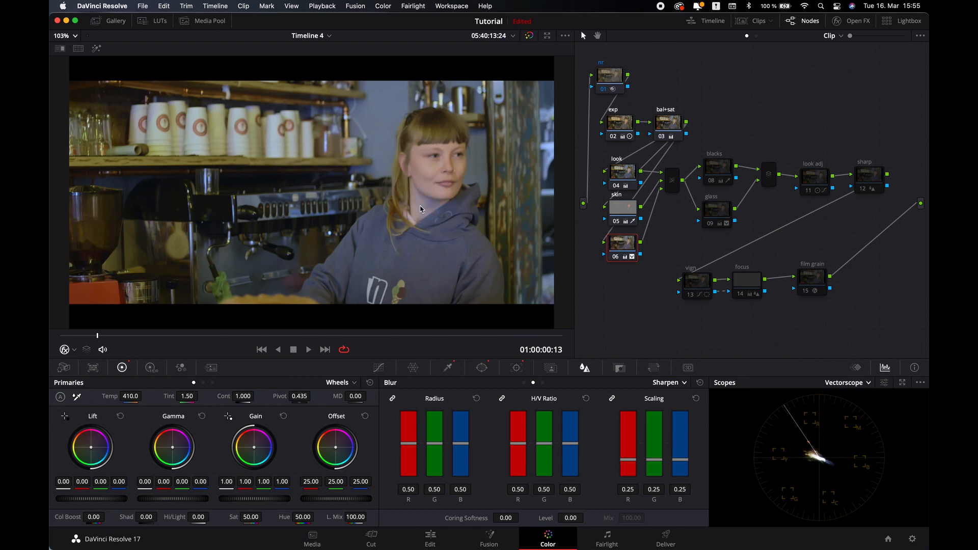
Re-enable the look adj, blacks and glass nodes one by one, reviewing each node's effect.
click(813, 184)
drag(751, 189, 758, 185)
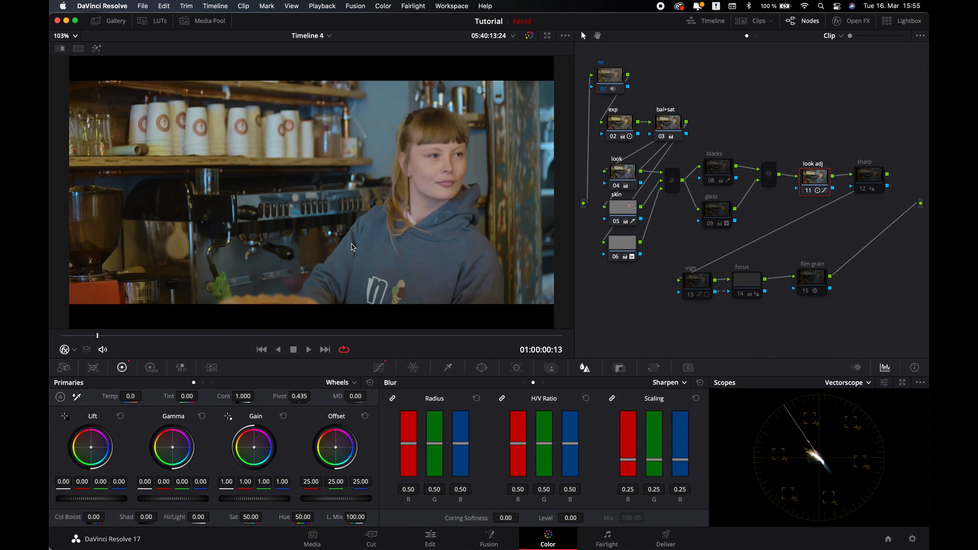
click(715, 166)
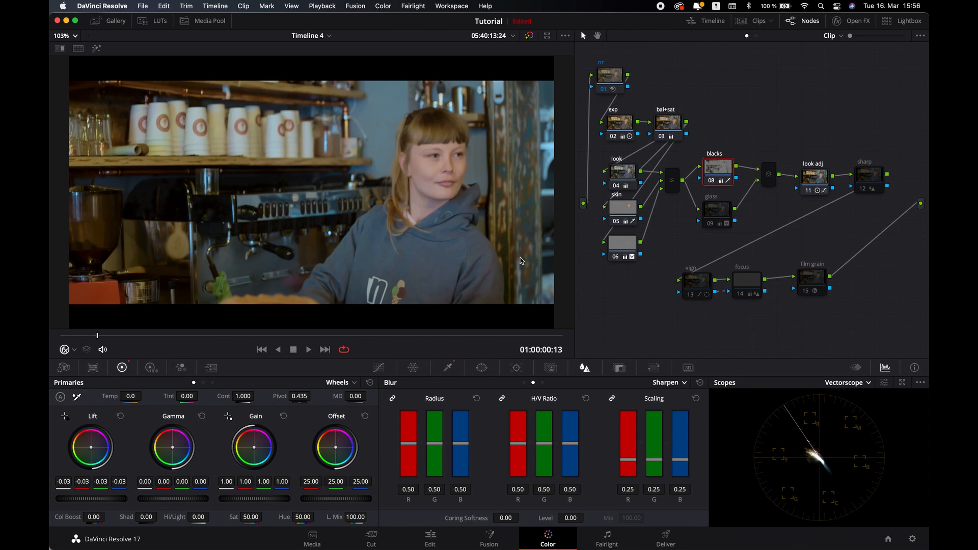
click(717, 210)
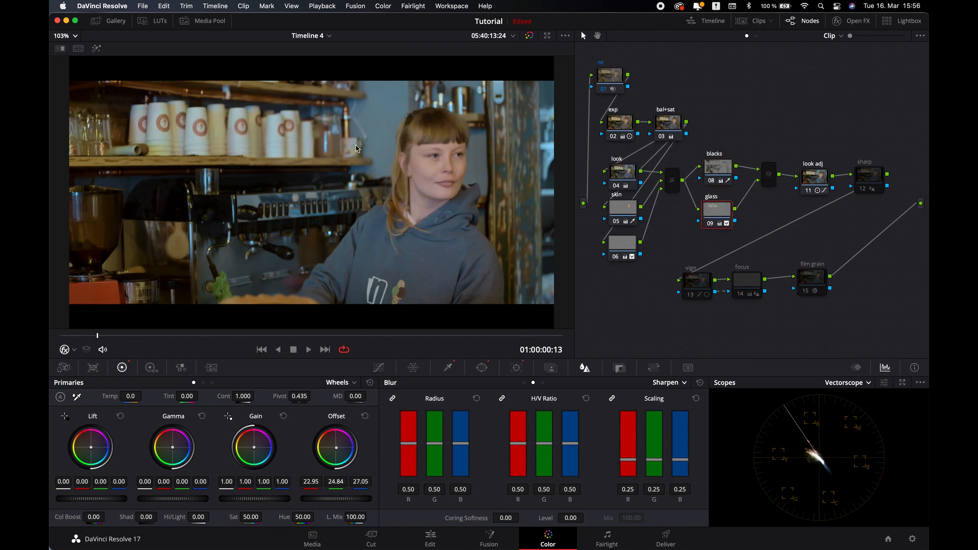
Re-enable the sharp, vign, focus and film grain nodes to restore the complete grade.
click(873, 180)
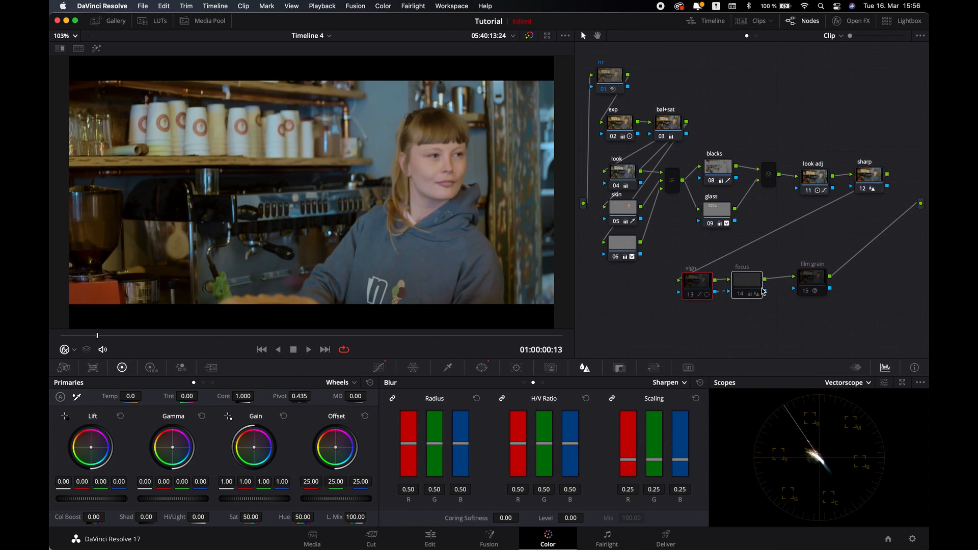
click(812, 280)
key(ctrl+d)
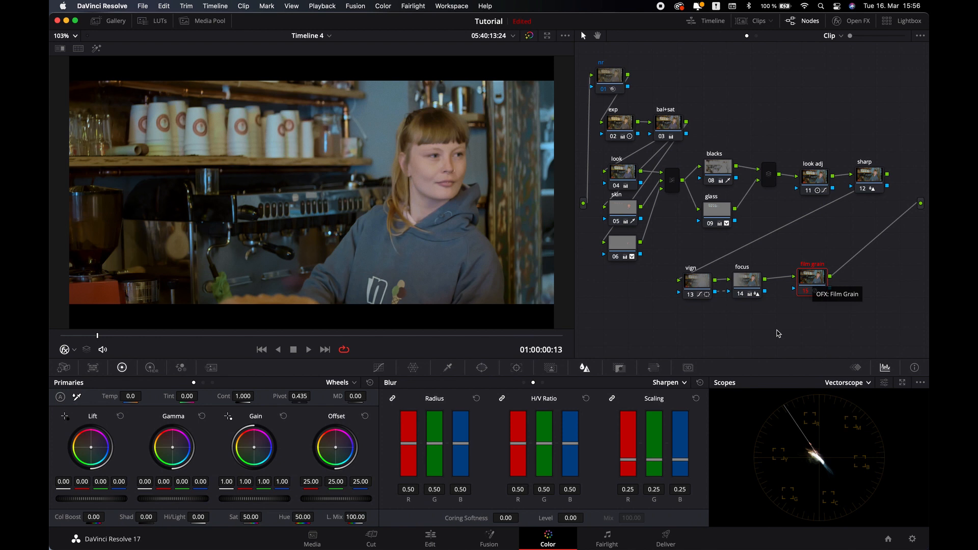